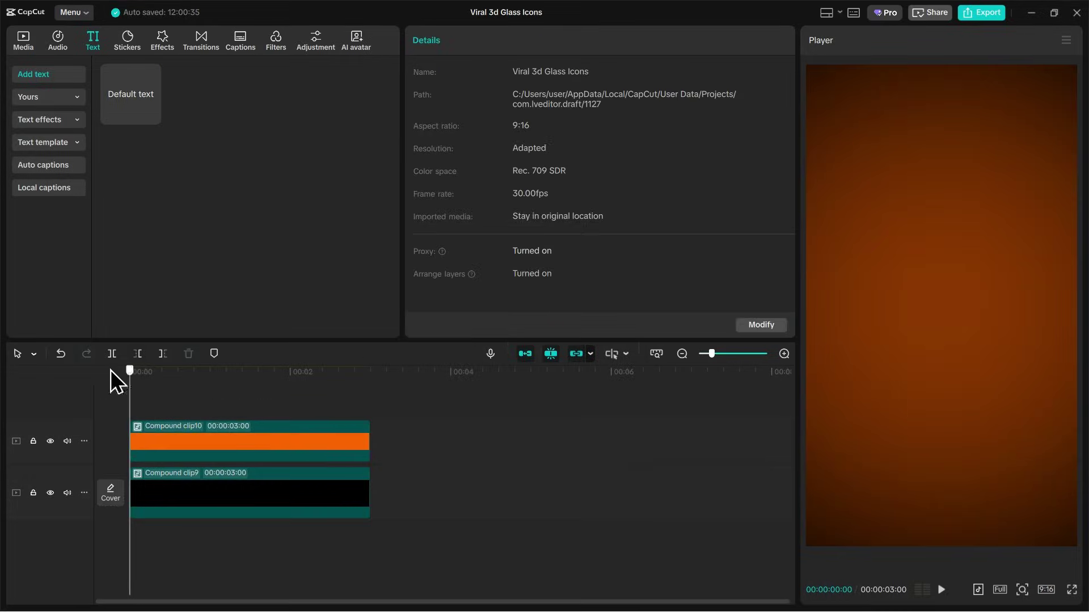
Add the AE icon as a new top clip and extend both background clips to 5 s
{"action": "left_click", "coordinate": [24, 40]}
{"action": "left_click_drag", "start_coordinate": [238, 136], "coordinate": [291, 448]}
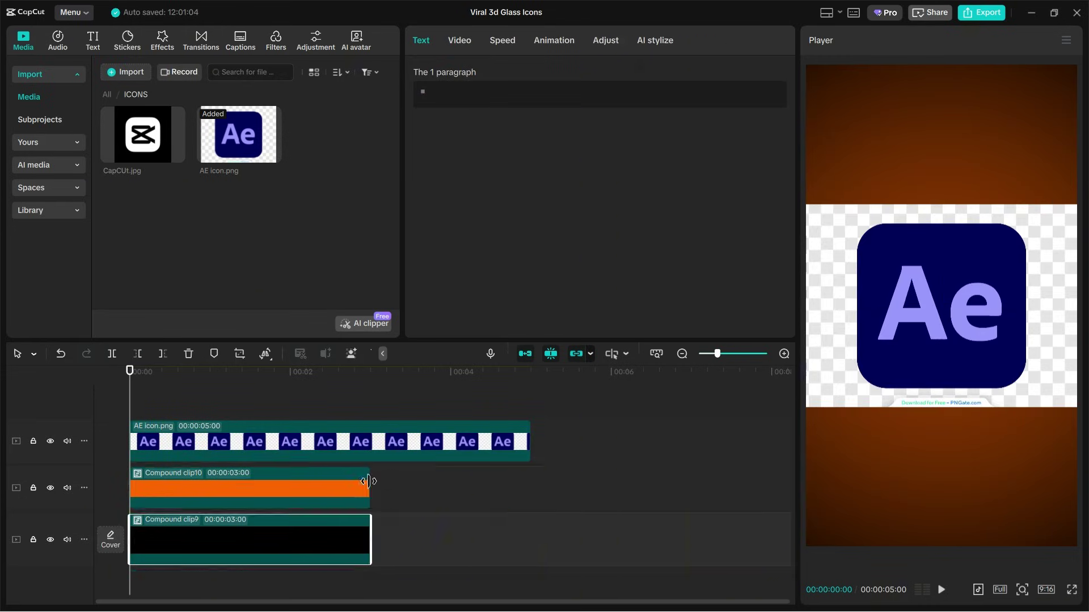
{"action": "left_click_drag", "start_coordinate": [368, 482], "coordinate": [530, 482]}
{"action": "left_click_drag", "start_coordinate": [370, 539], "coordinate": [530, 539]}
Automatically remove the AE icon clip's background
{"action": "left_click", "coordinate": [167, 448]}
{"action": "left_click", "coordinate": [553, 72]}
{"action": "left_click", "coordinate": [418, 109]}
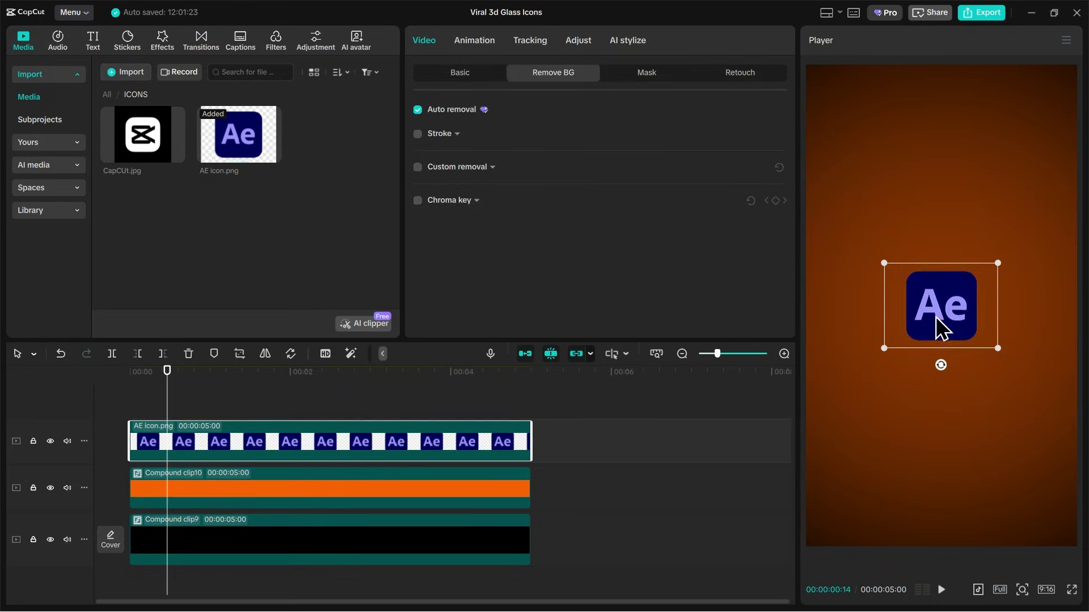
Add a white layer on a new track and round the corners of the icon's mask
{"action": "left_click", "coordinate": [92, 40]}
{"action": "left_click_drag", "start_coordinate": [130, 93], "coordinate": [169, 468]}
{"action": "left_click", "coordinate": [510, 284]}
{"action": "left_click", "coordinate": [343, 352]}
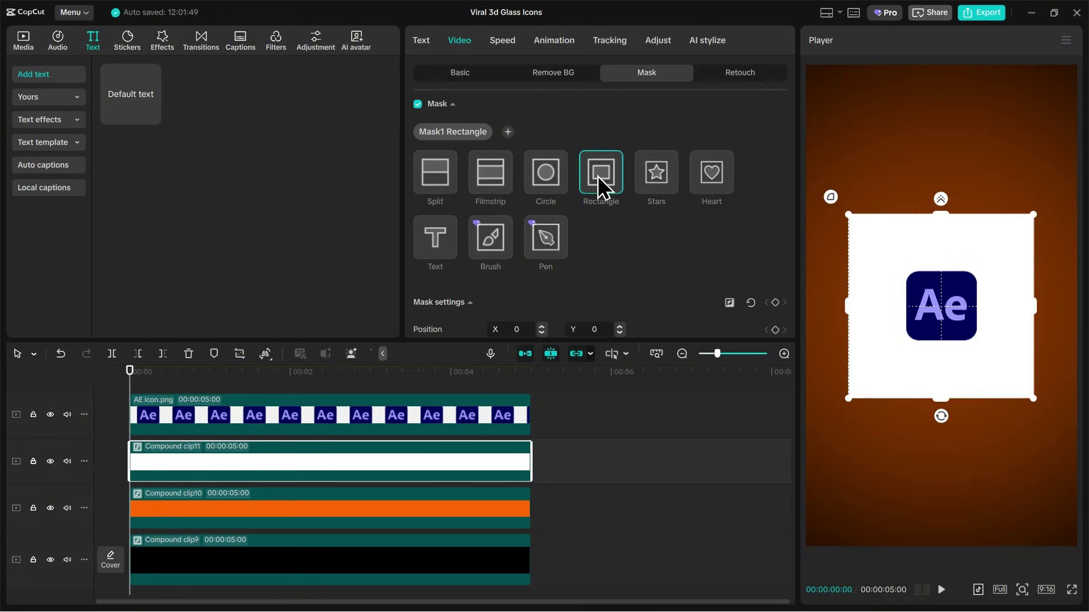
{"action": "left_click", "coordinate": [600, 182]}
{"action": "left_click_drag", "start_coordinate": [494, 223], "coordinate": [518, 224]}
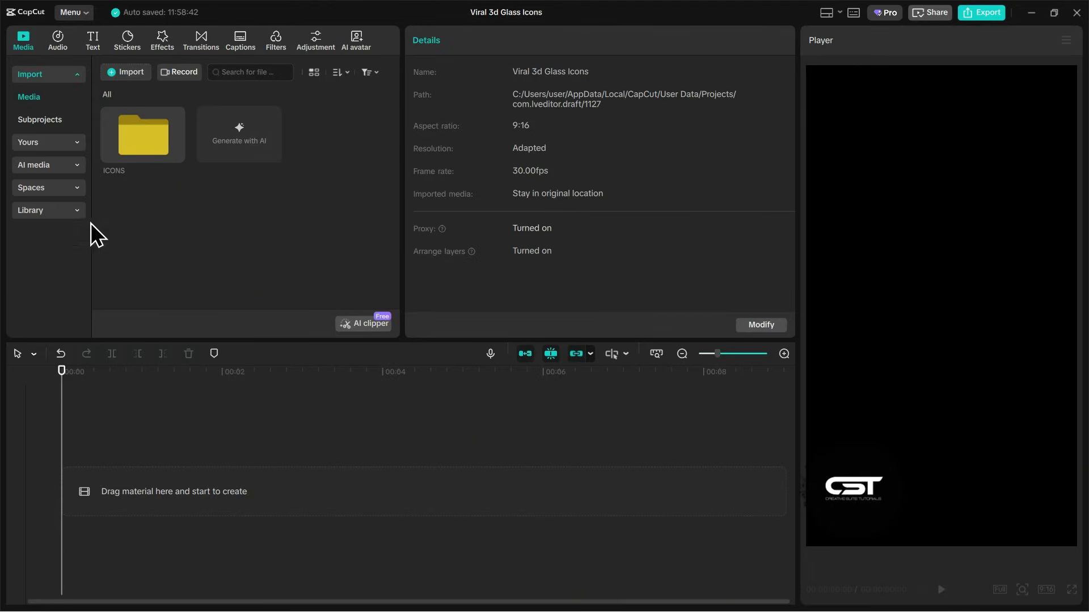
Add a default text clip to the timeline and delete its placeholder text
{"action": "left_click", "coordinate": [94, 43]}
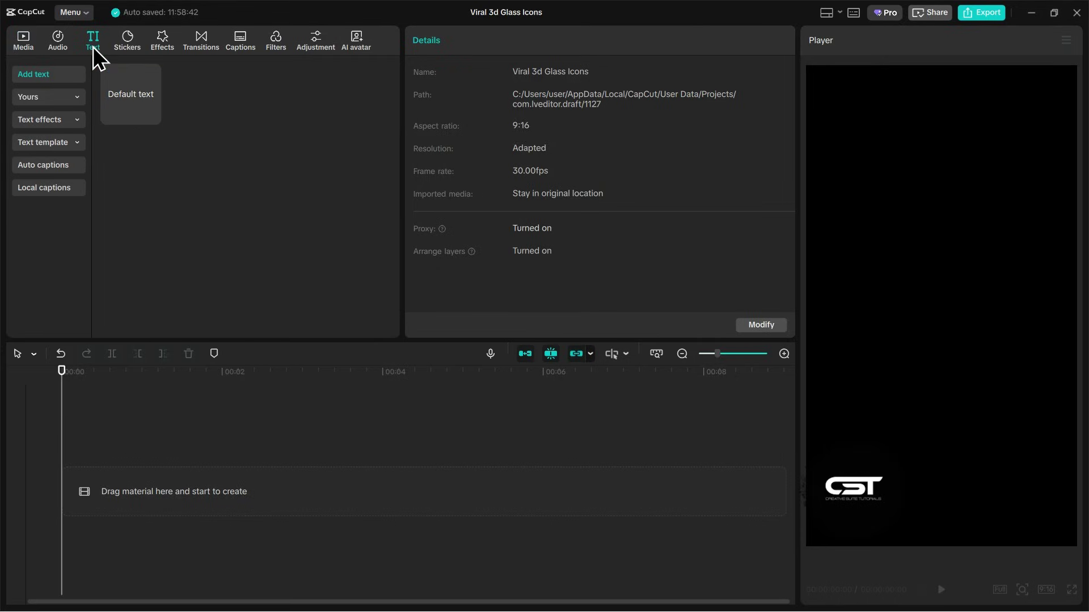
{"action": "left_click", "coordinate": [152, 116]}
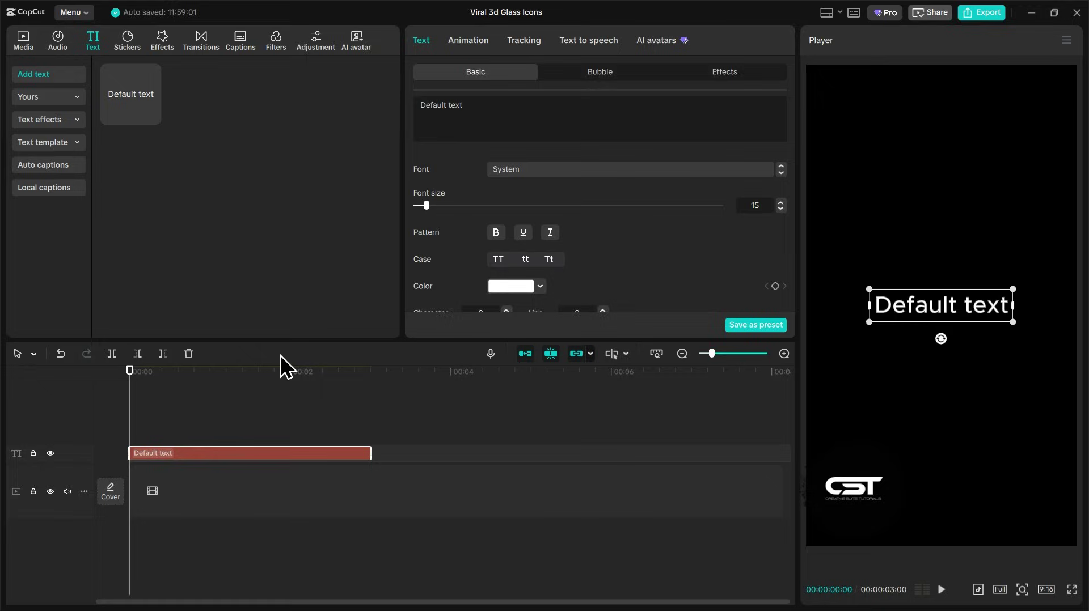
{"action": "left_click", "coordinate": [474, 100]}
{"action": "key", "text": "ctrl+a"}
{"action": "key", "text": "BackSpace"}
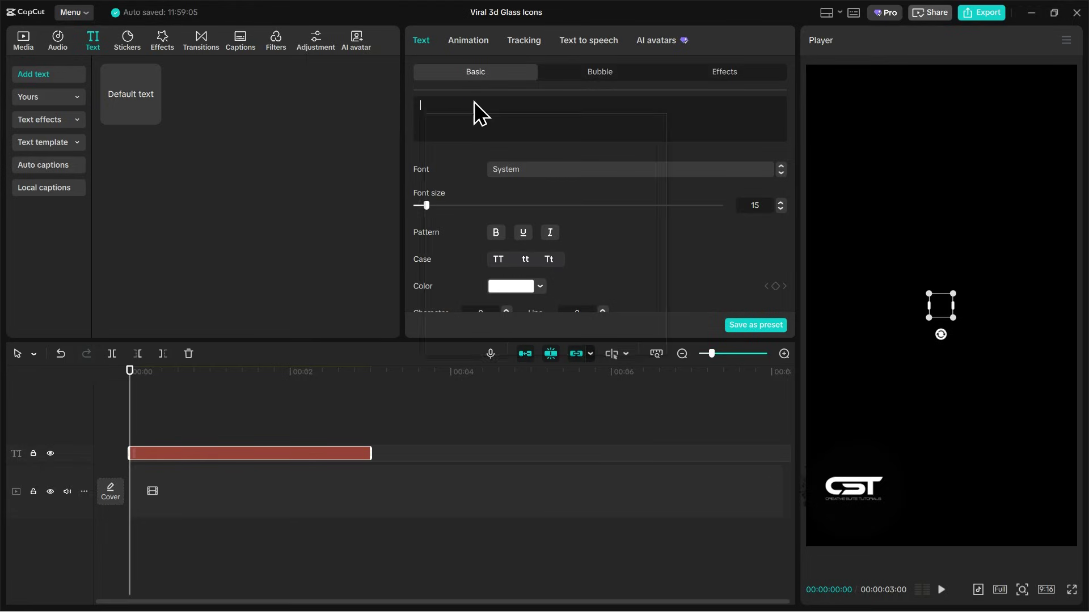
Insert a filled square ■ symbol as the text and enlarge it to font size 300
{"action": "key", "text": "super+period"}
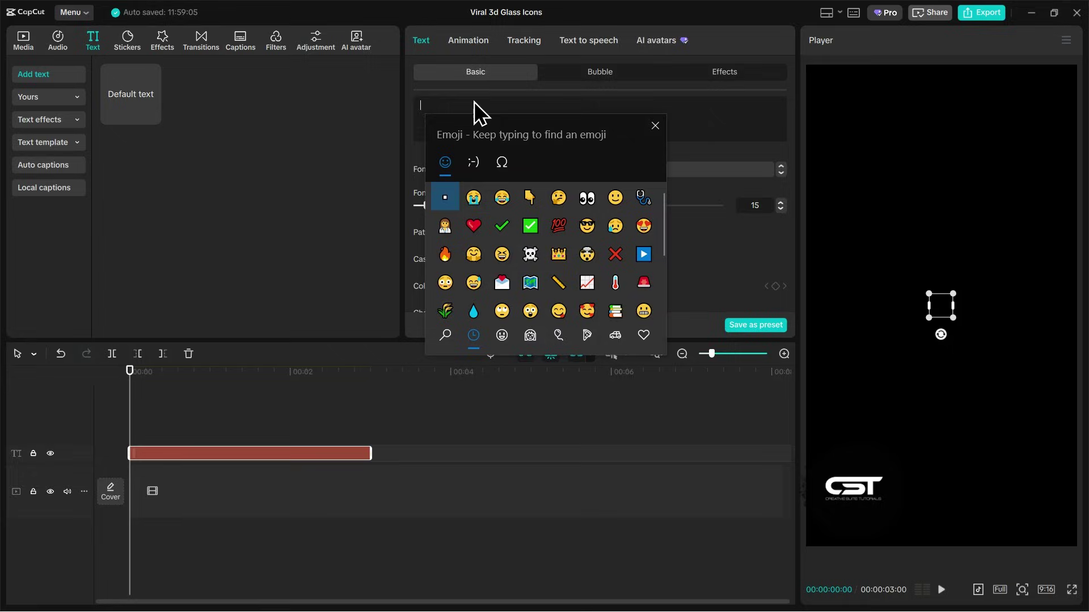
{"action": "left_click", "coordinate": [502, 162]}
{"action": "scroll", "coordinate": [551, 280], "scroll_direction": "down", "scroll_amount": 1}
{"action": "scroll", "coordinate": [551, 281], "scroll_direction": "down", "scroll_amount": 5}
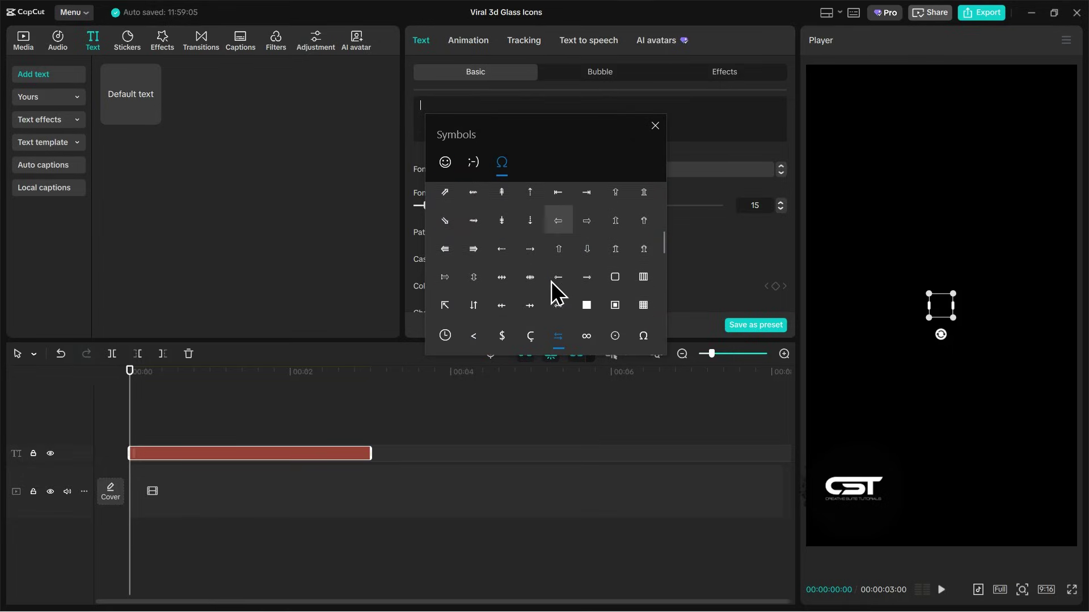
{"action": "left_click", "coordinate": [586, 238]}
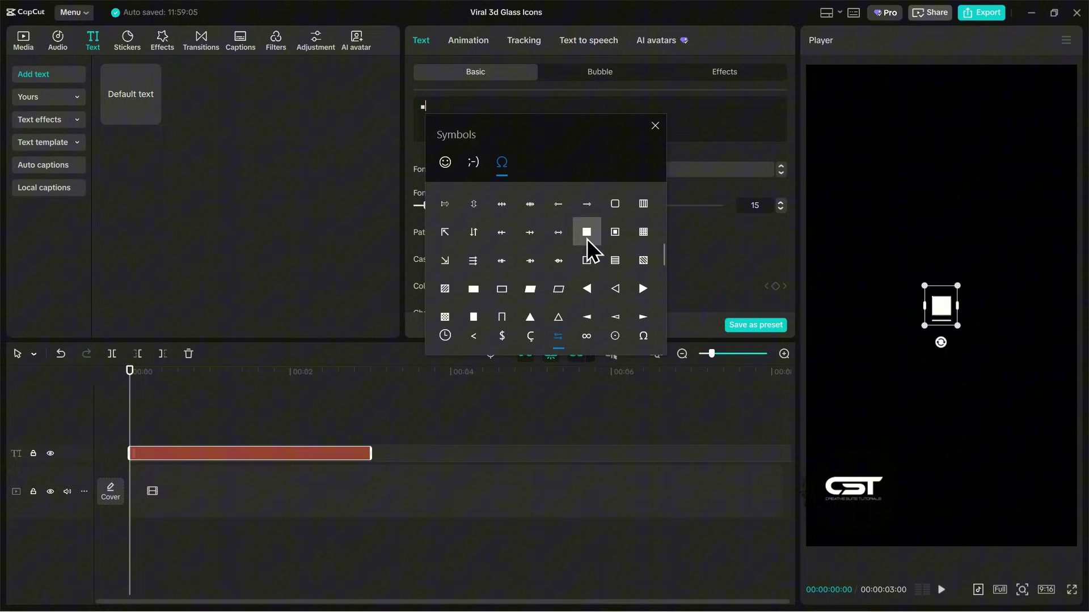
{"action": "left_click", "coordinate": [653, 126]}
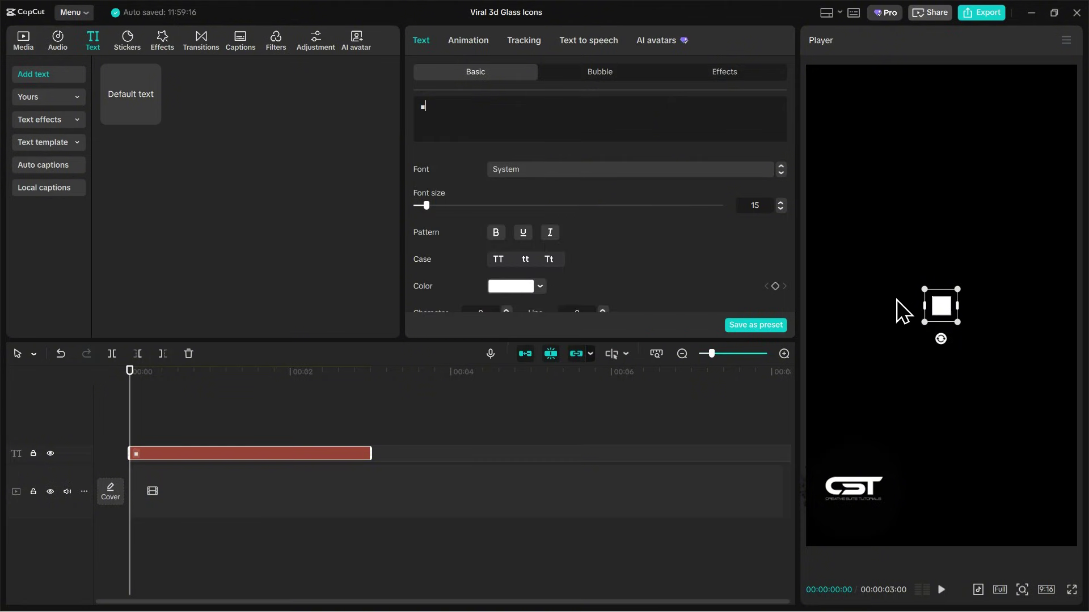
{"action": "left_click_drag", "start_coordinate": [492, 207], "coordinate": [722, 224]}
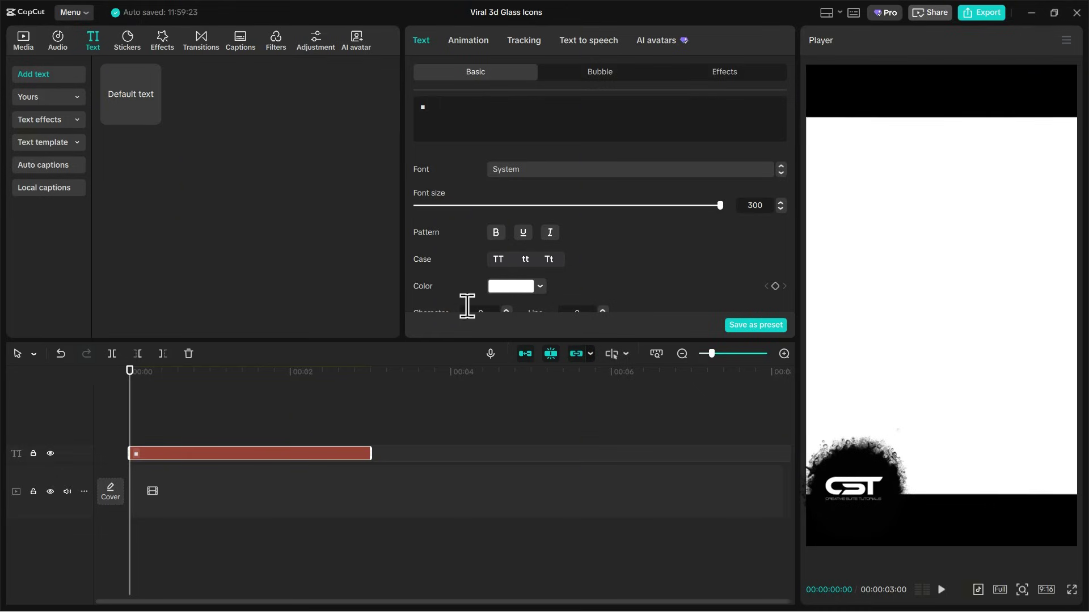
Convert the square text into Compound clip9 and make its square black
{"action": "right_click", "coordinate": [174, 453]}
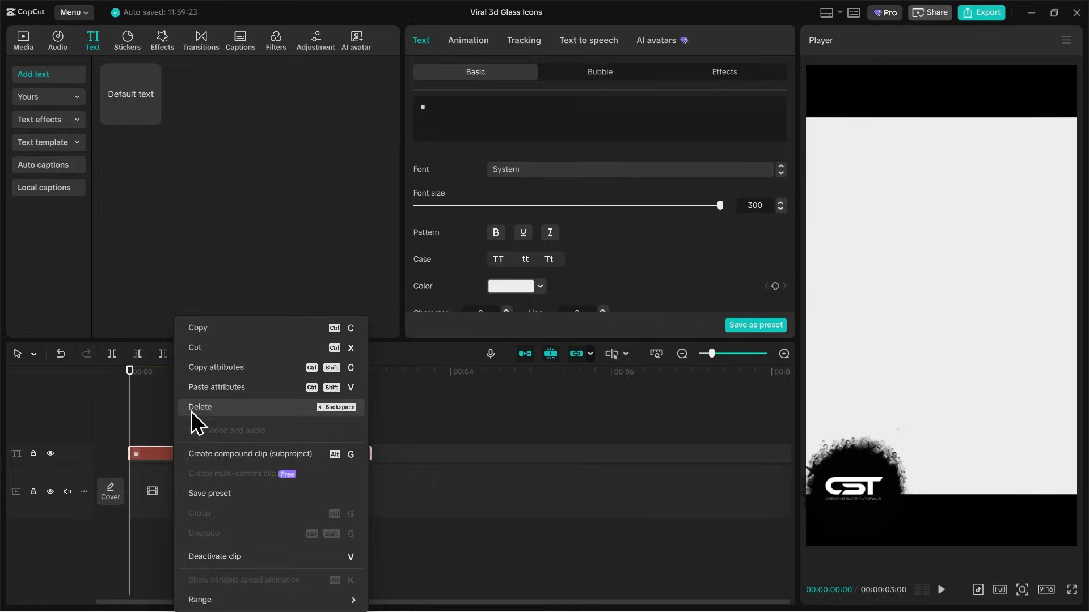
{"action": "left_click", "coordinate": [224, 455]}
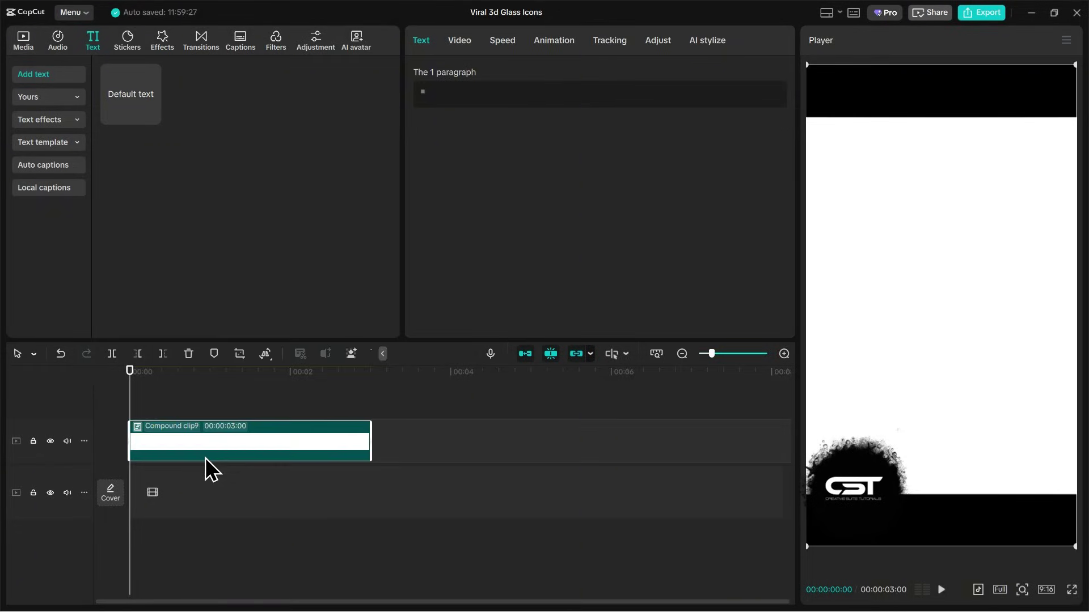
{"action": "double_click", "coordinate": [205, 448]}
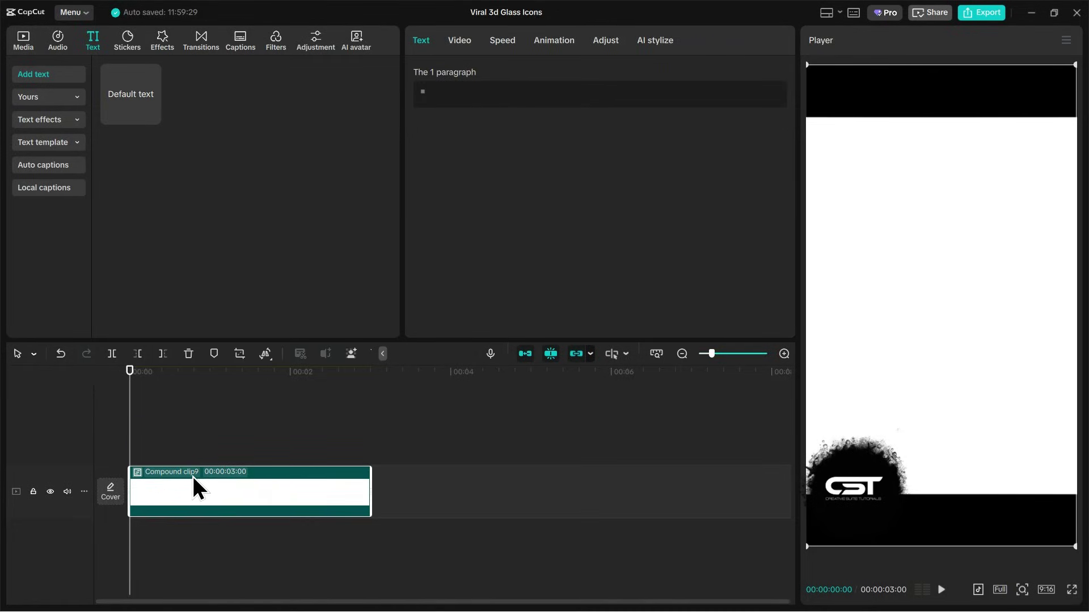
{"action": "left_click", "coordinate": [216, 453]}
{"action": "left_click", "coordinate": [519, 288]}
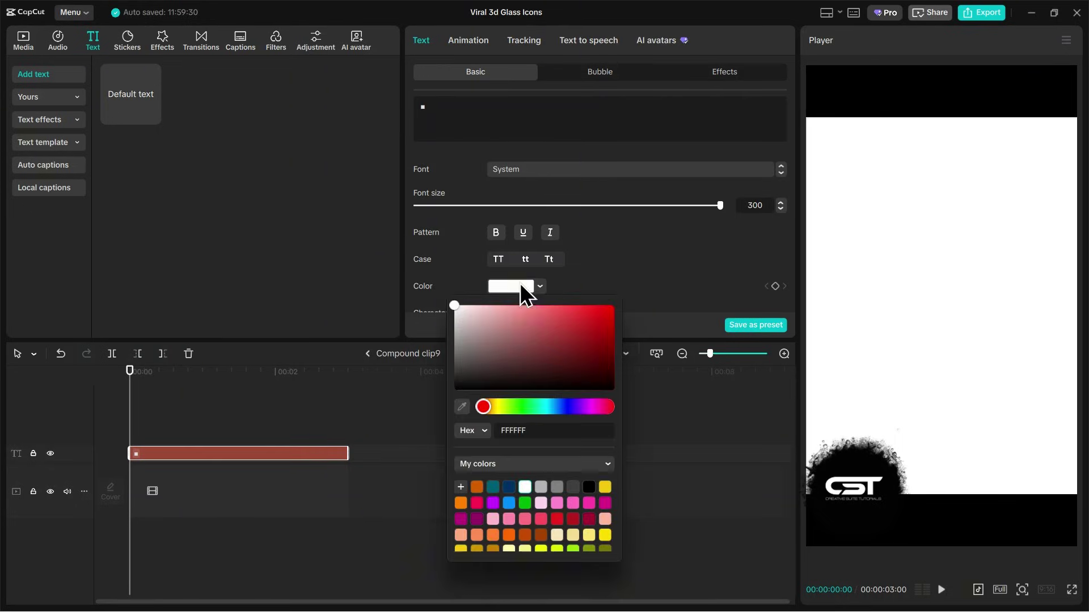
{"action": "left_click_drag", "start_coordinate": [490, 336], "coordinate": [404, 394]}
{"action": "left_click", "coordinate": [367, 354]}
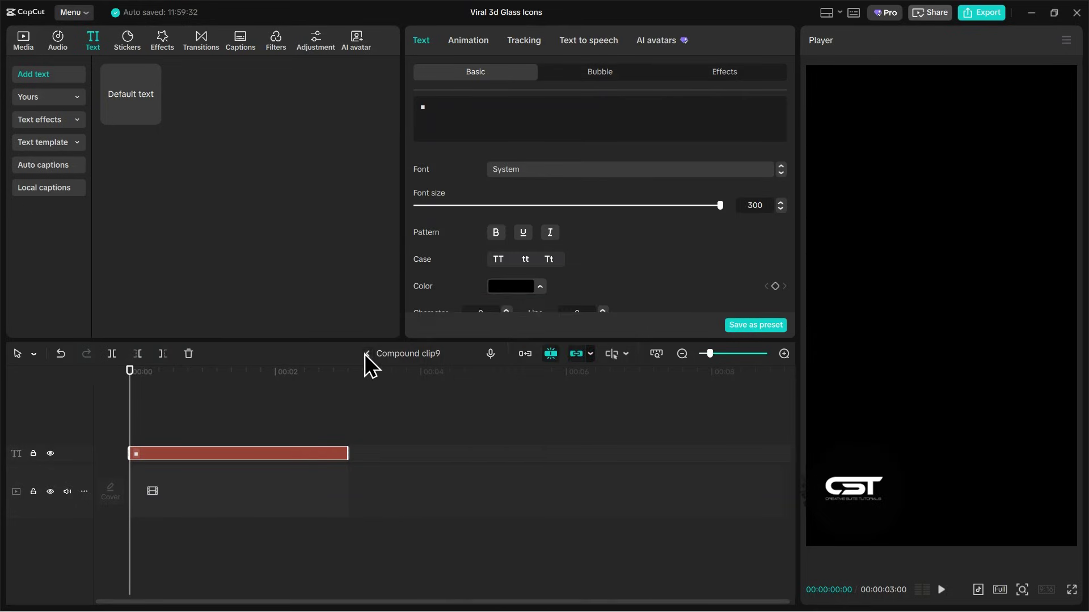
{"action": "left_click", "coordinate": [367, 354]}
Duplicate Compound clip9 onto a new track and recolour the copy's square dark red
{"action": "left_click", "coordinate": [172, 441]}
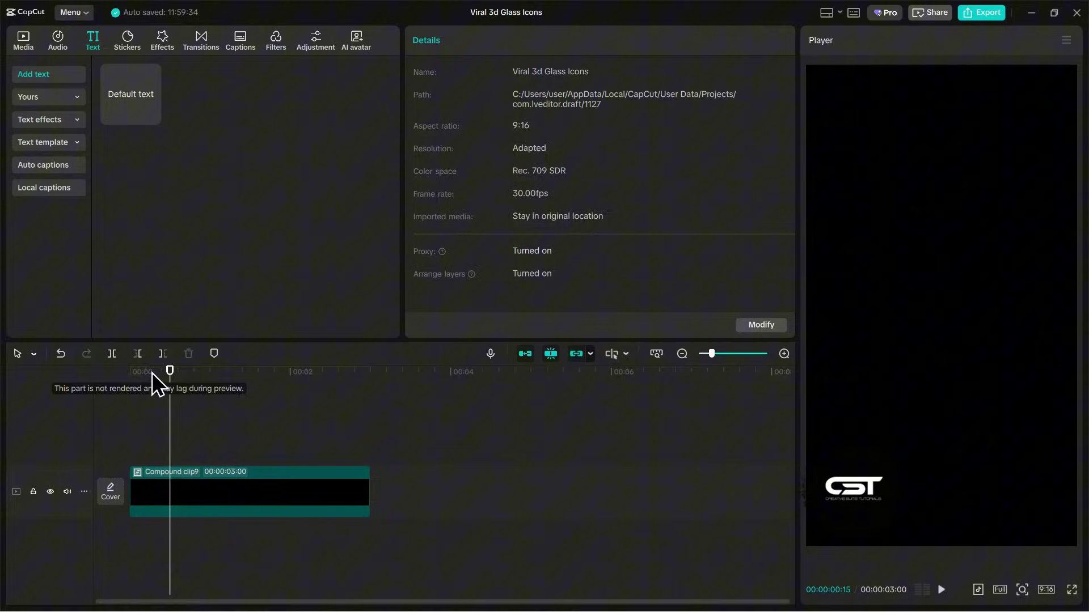
{"action": "left_click", "coordinate": [168, 482]}
{"action": "key", "text": "ctrl+c"}
{"action": "key", "text": "ctrl+v"}
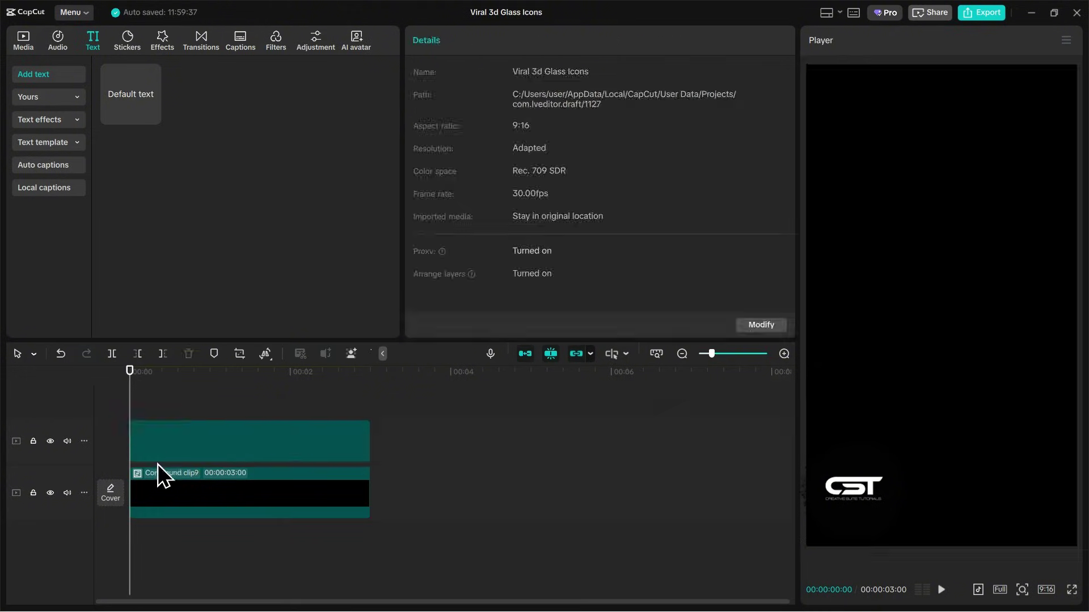
{"action": "double_click", "coordinate": [150, 456]}
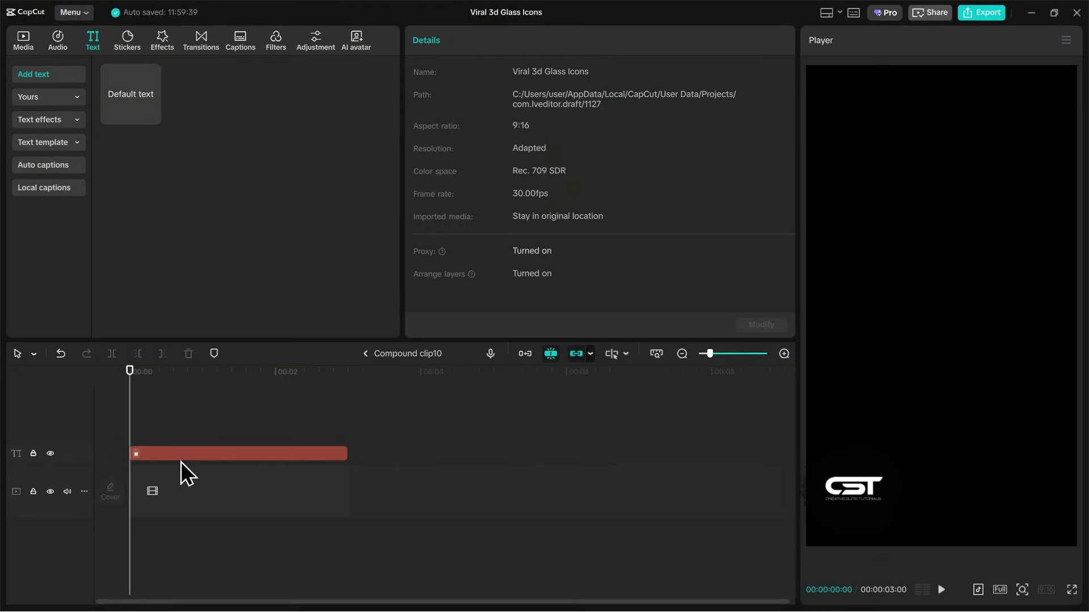
{"action": "left_click", "coordinate": [182, 458]}
{"action": "left_click", "coordinate": [515, 286]}
{"action": "left_click_drag", "start_coordinate": [520, 329], "coordinate": [574, 340]}
{"action": "left_click", "coordinate": [369, 355]}
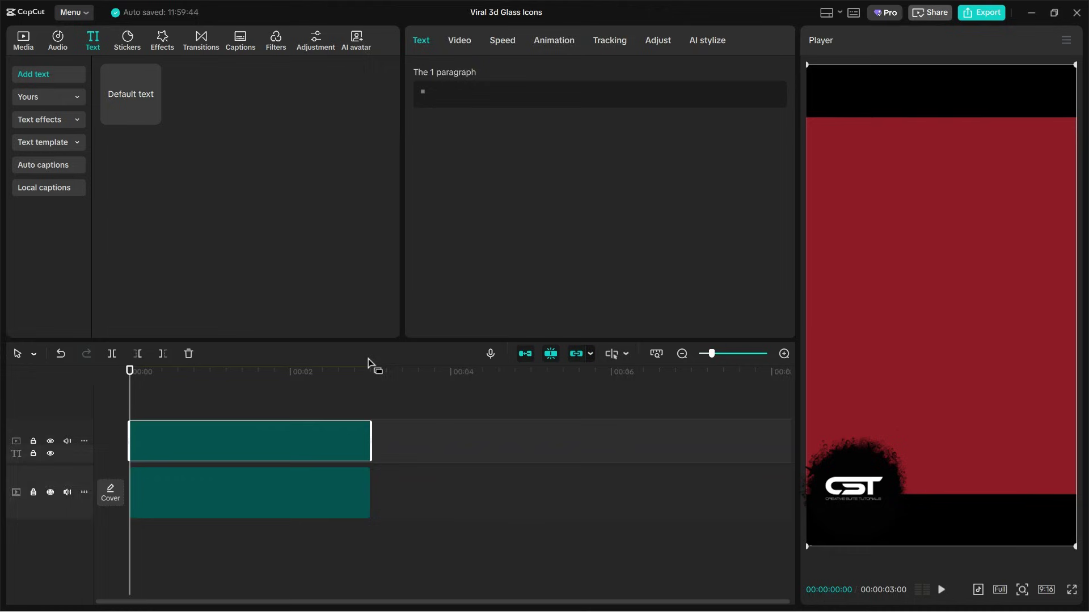
{"action": "left_click", "coordinate": [199, 413]}
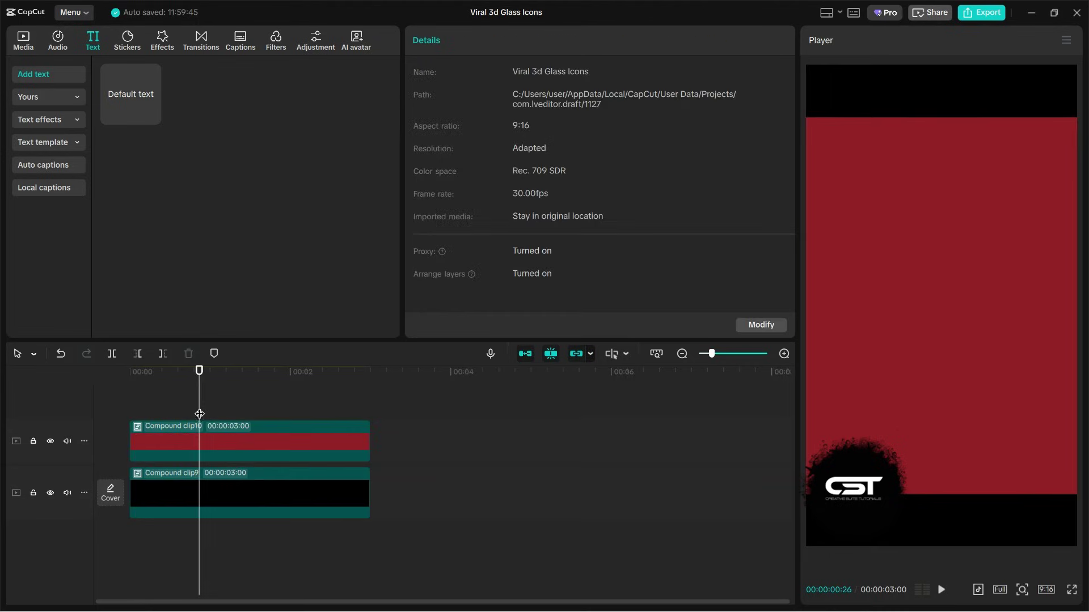
Scale the red Compound clip10 up to 152%
{"action": "left_click", "coordinate": [185, 441]}
{"action": "left_click", "coordinate": [459, 40]}
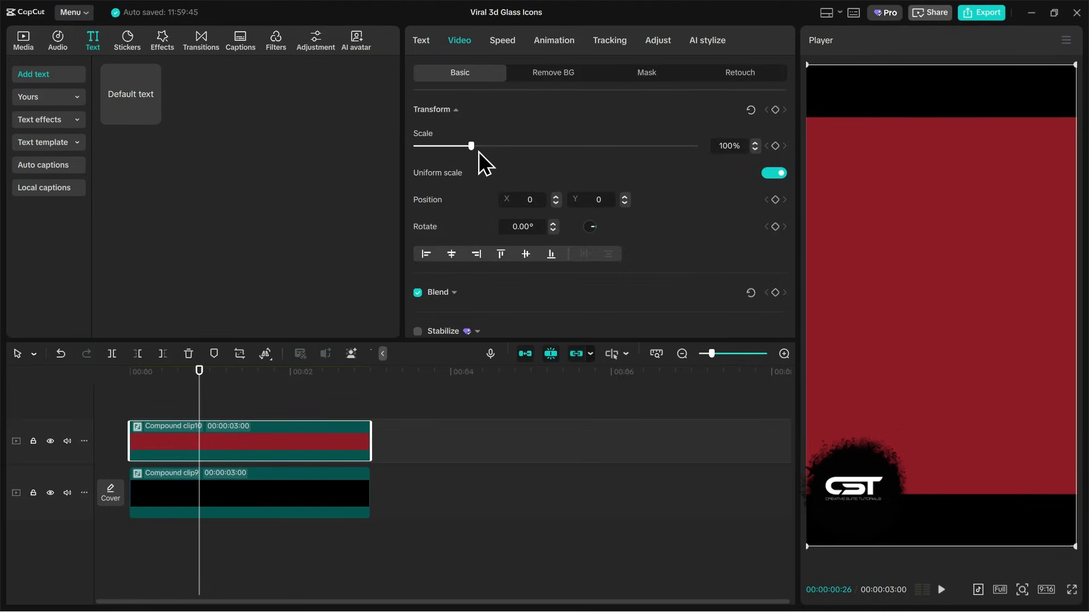
{"action": "left_click_drag", "start_coordinate": [479, 152], "coordinate": [501, 152]}
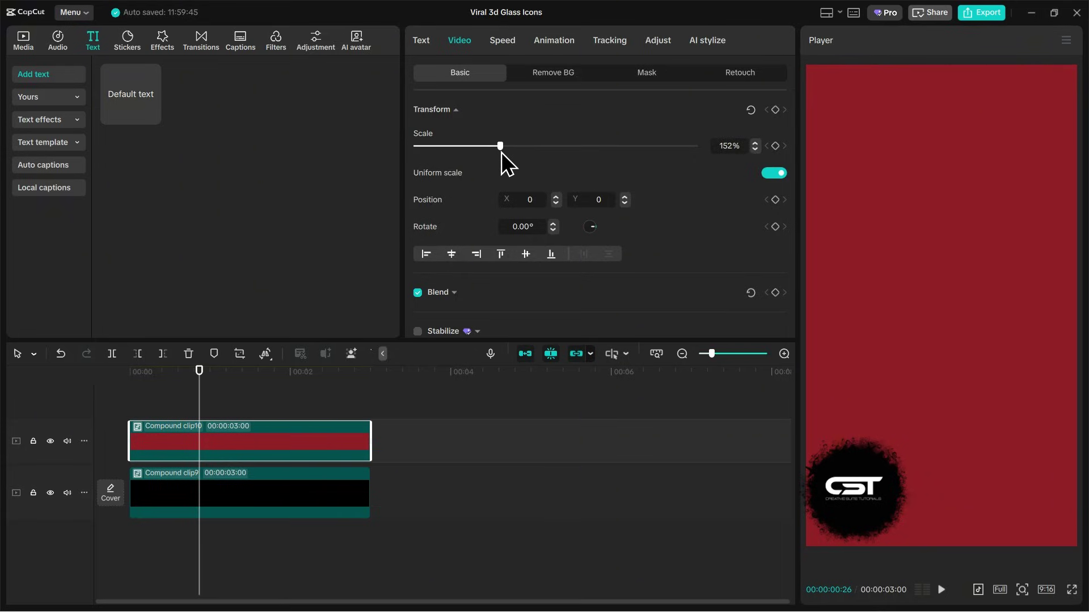
Scale the black Compound clip9 up to 133%
{"action": "left_click", "coordinate": [161, 414]}
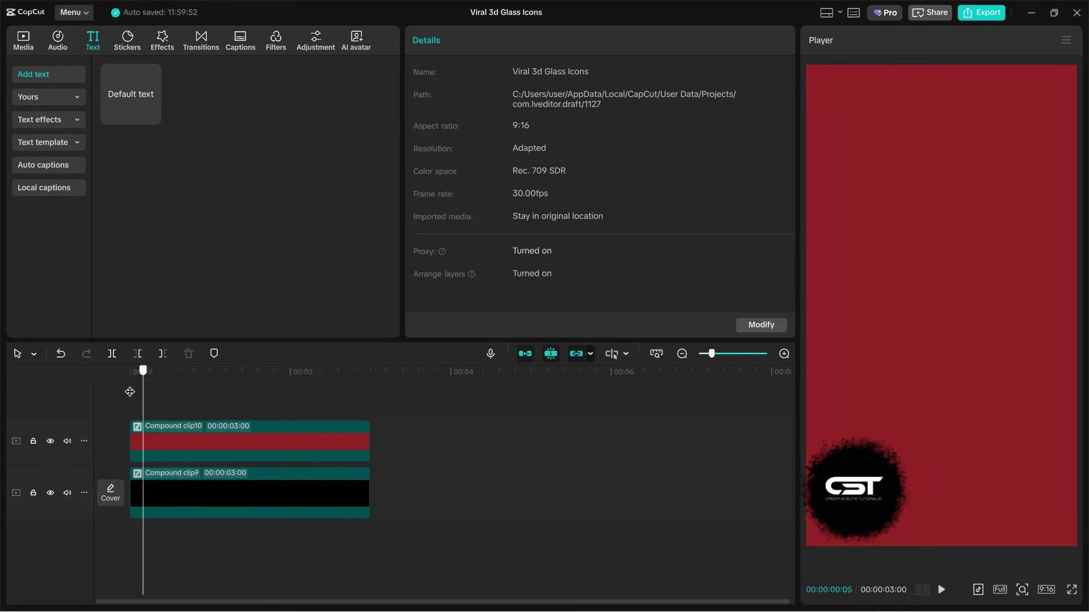
{"action": "left_click", "coordinate": [208, 493]}
{"action": "left_click", "coordinate": [468, 39]}
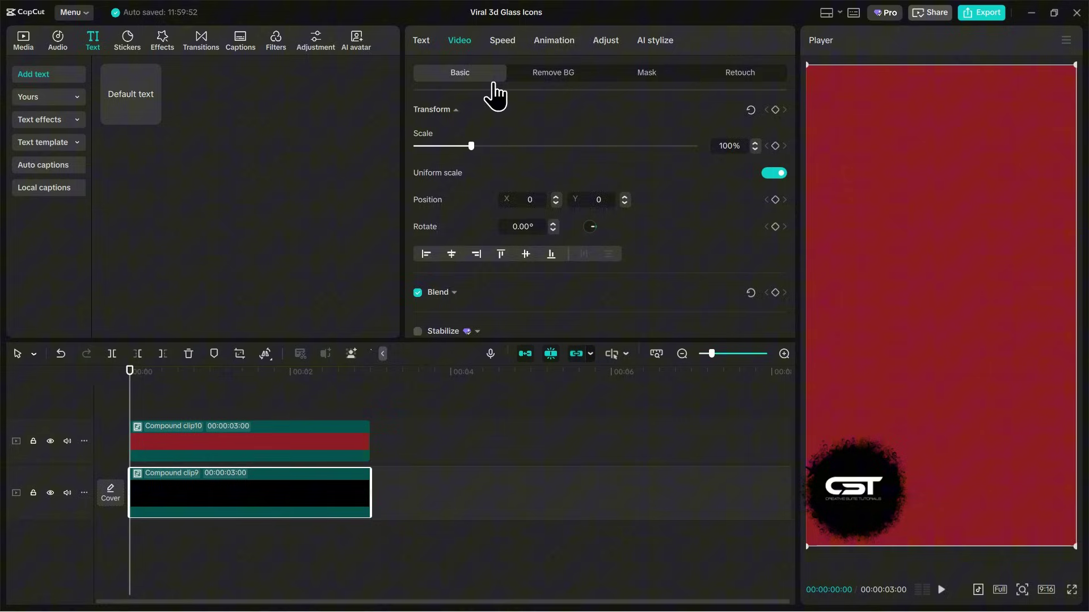
{"action": "left_click_drag", "start_coordinate": [494, 147], "coordinate": [495, 148]}
Give Compound clip10 a circle mask with feather set to 93
{"action": "left_click", "coordinate": [152, 397]}
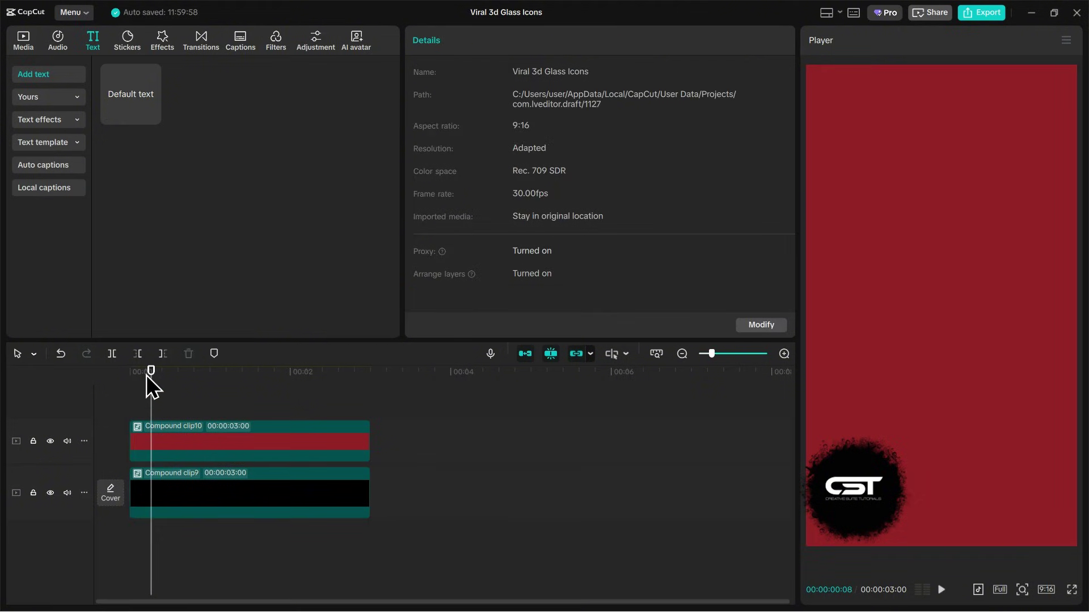
{"action": "left_click", "coordinate": [135, 376]}
{"action": "left_click", "coordinate": [176, 440]}
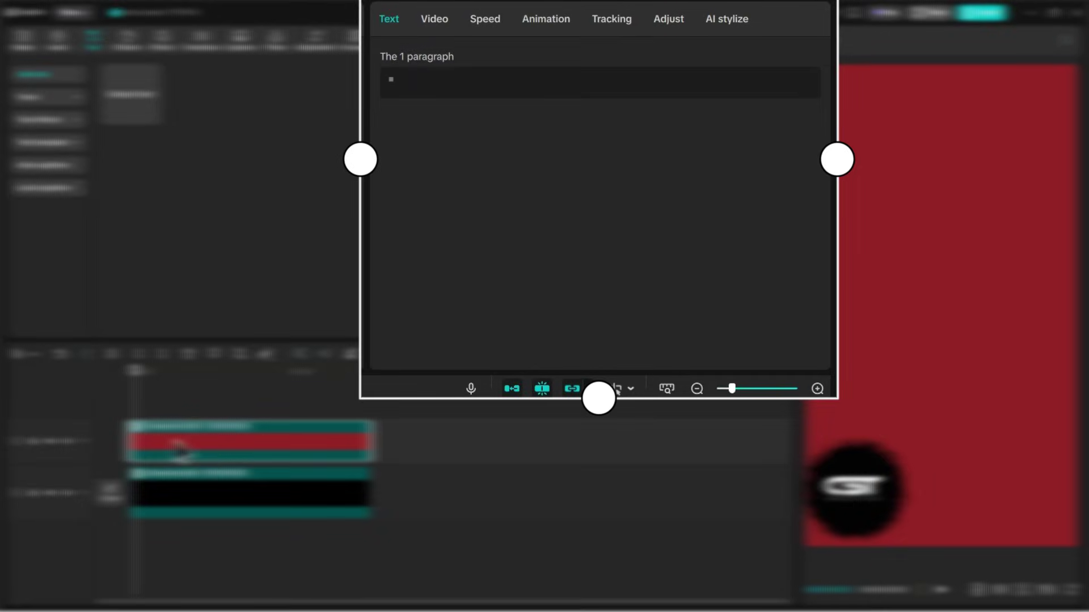
{"action": "left_click", "coordinate": [434, 20]}
{"action": "left_click", "coordinate": [655, 58]}
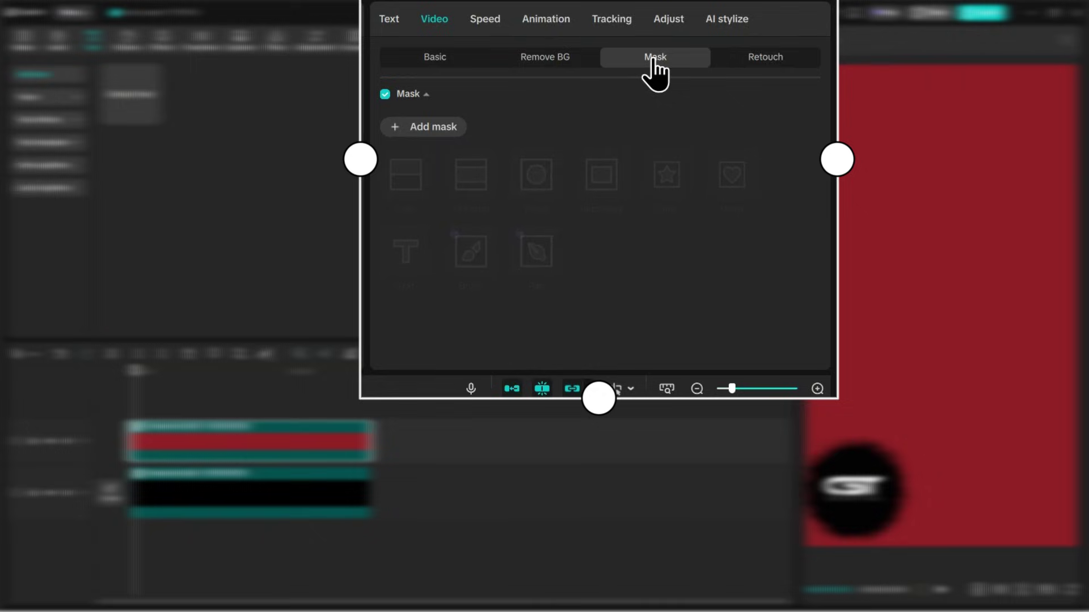
{"action": "left_click", "coordinate": [422, 128]}
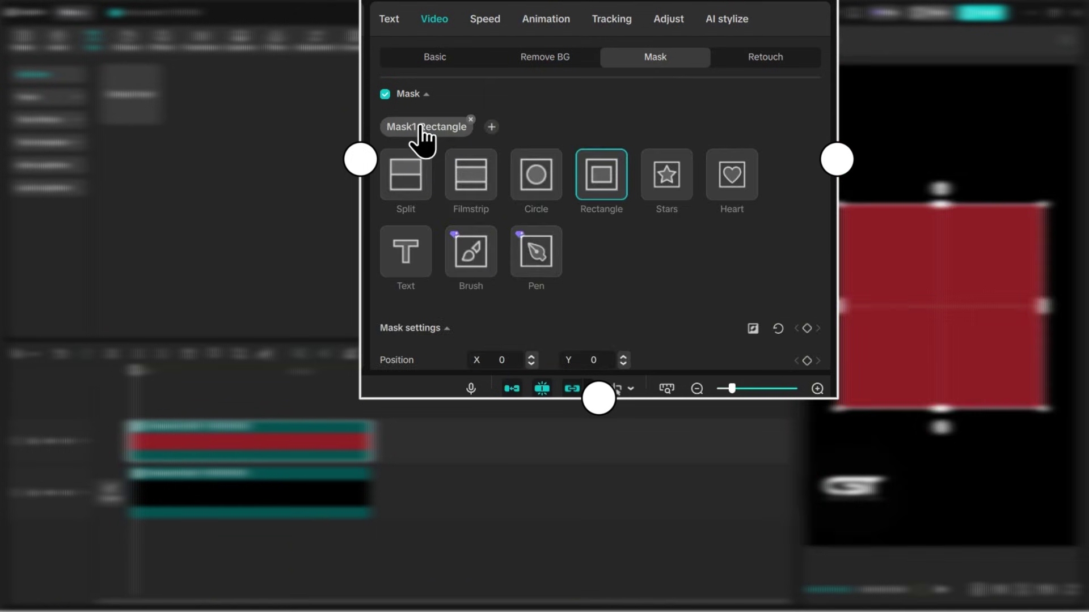
{"action": "left_click", "coordinate": [536, 172]}
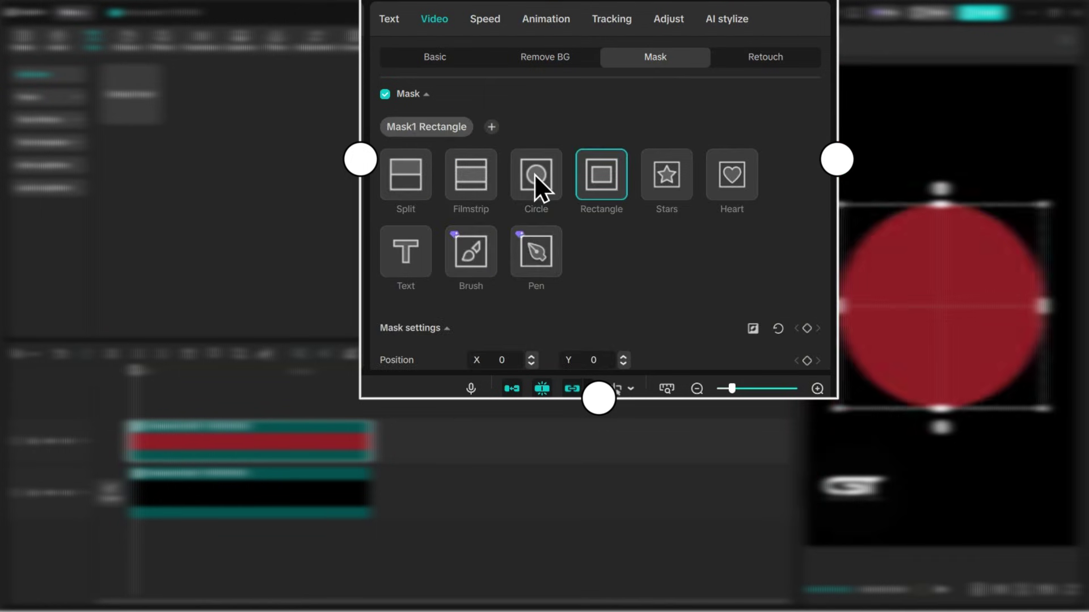
{"action": "scroll", "coordinate": [606, 288], "scroll_direction": "down", "scroll_amount": 5}
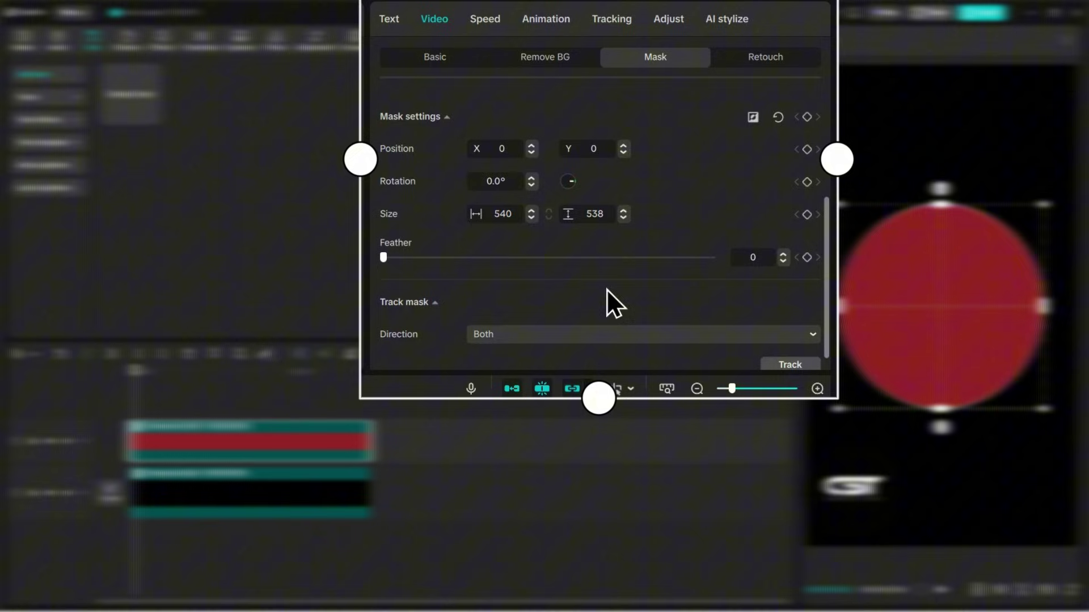
{"action": "left_click_drag", "start_coordinate": [427, 246], "coordinate": [677, 240]}
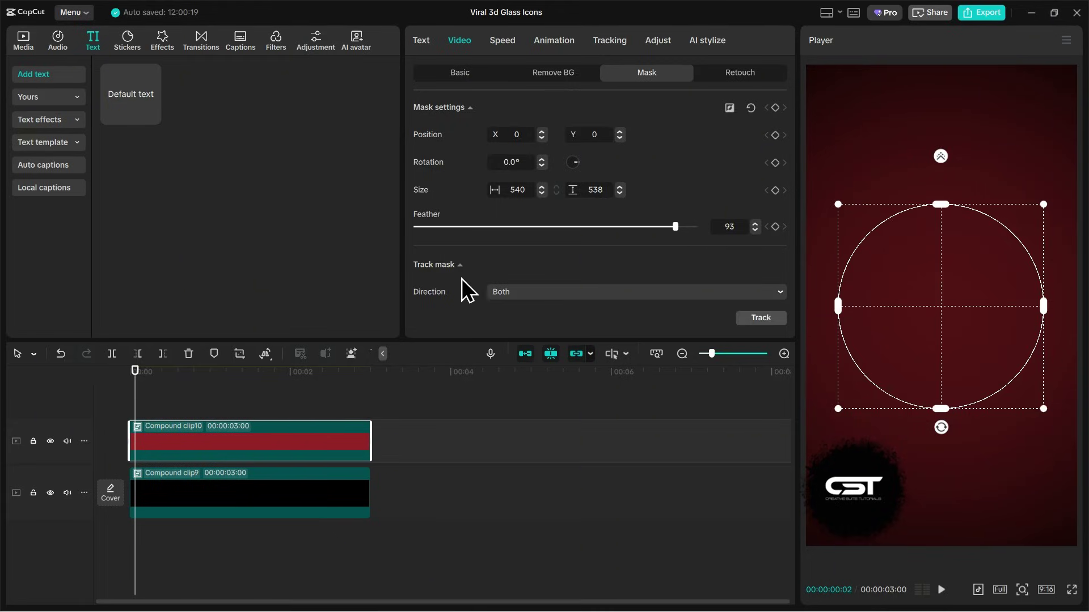
Recolour the square text inside Compound clip10 to the orange swatch
{"action": "scroll", "coordinate": [461, 287], "scroll_direction": "up", "scroll_amount": 5}
{"action": "left_click", "coordinate": [460, 72]}
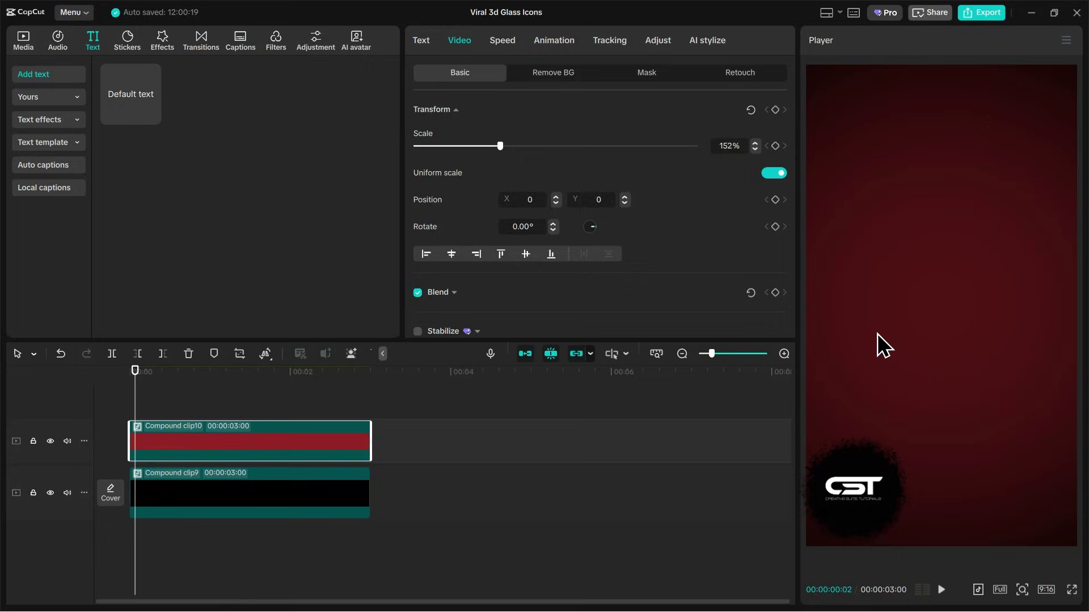
{"action": "double_click", "coordinate": [199, 437]}
{"action": "left_click", "coordinate": [217, 457]}
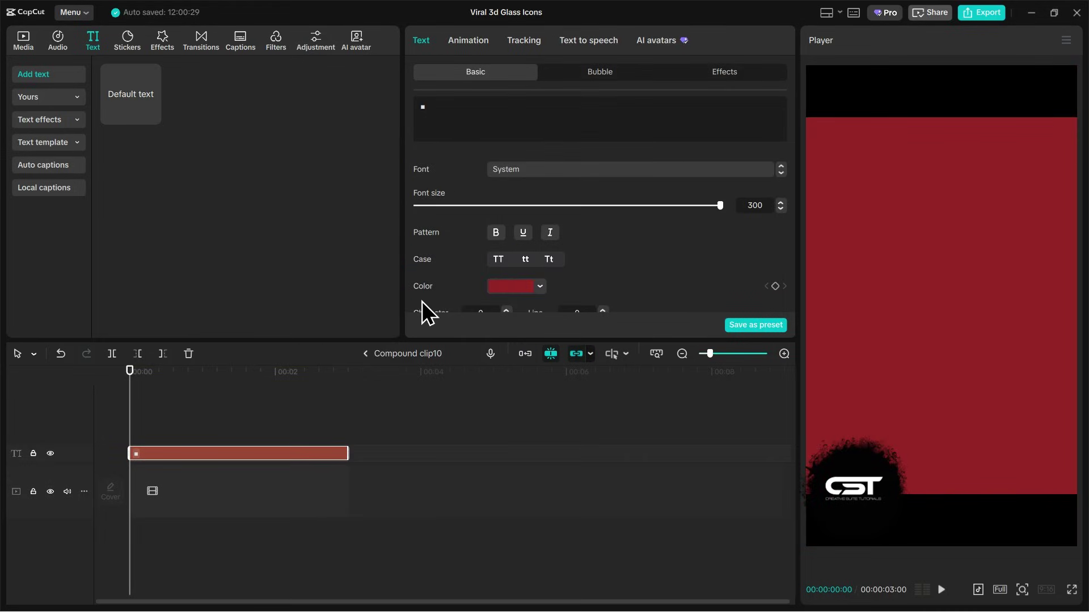
{"action": "left_click", "coordinate": [523, 286]}
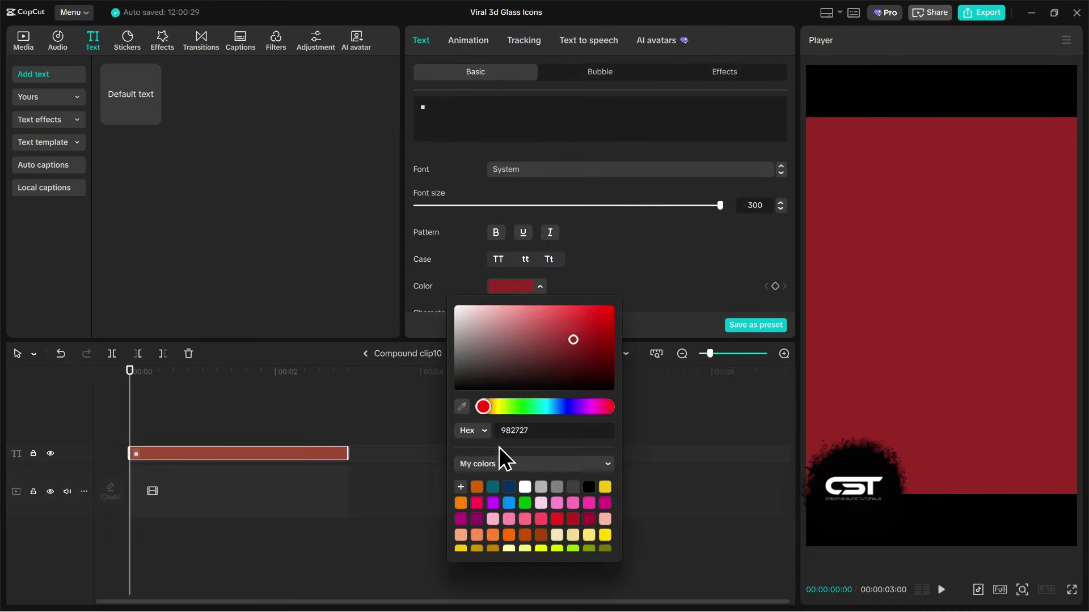
{"action": "left_click", "coordinate": [509, 534]}
{"action": "left_click", "coordinate": [365, 354]}
{"action": "left_click", "coordinate": [366, 354]}
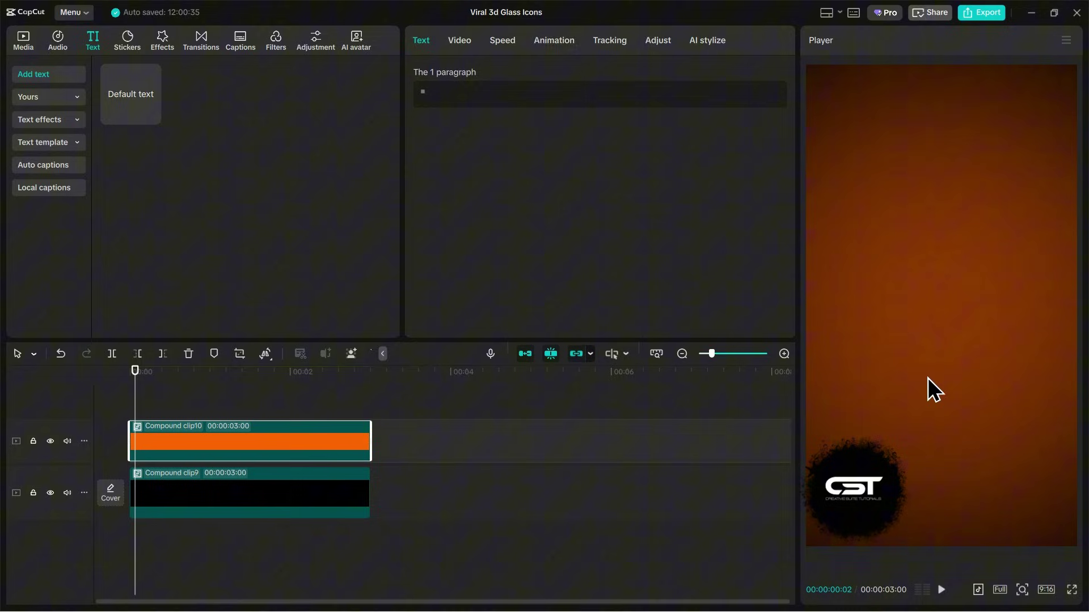
Add AE icon.png from the ICONS folder to the timeline as a new track
{"action": "left_click", "coordinate": [197, 393]}
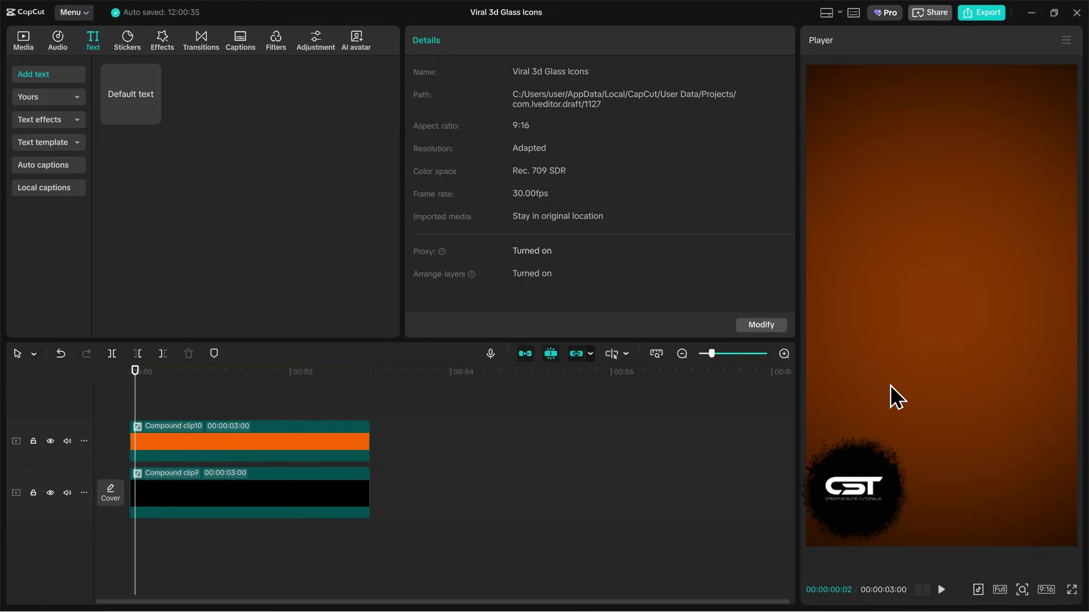
{"action": "left_click", "coordinate": [123, 378]}
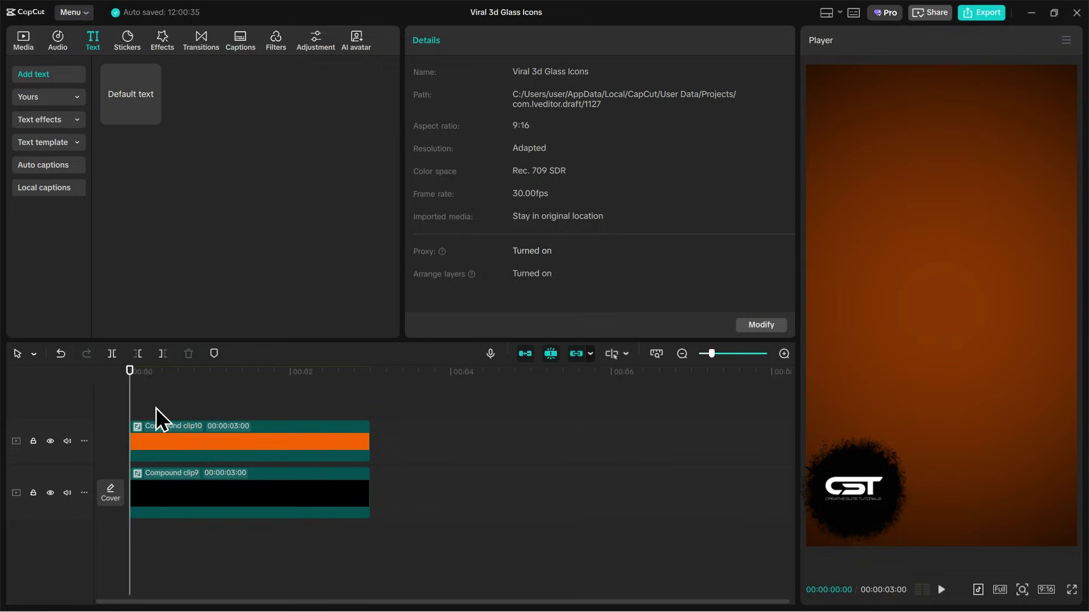
{"action": "left_click", "coordinate": [20, 40]}
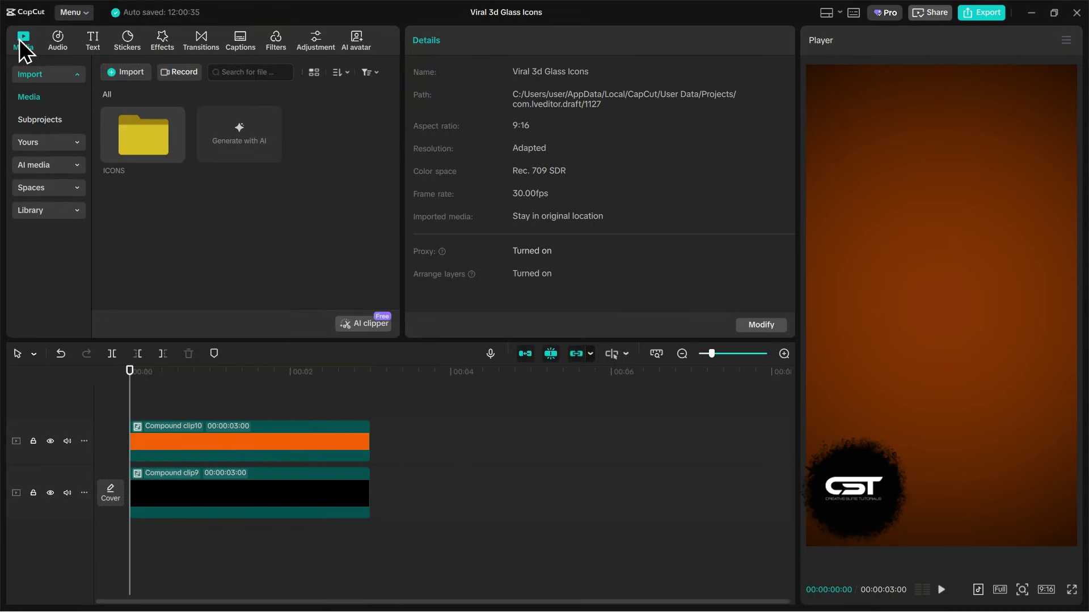
{"action": "double_click", "coordinate": [124, 137]}
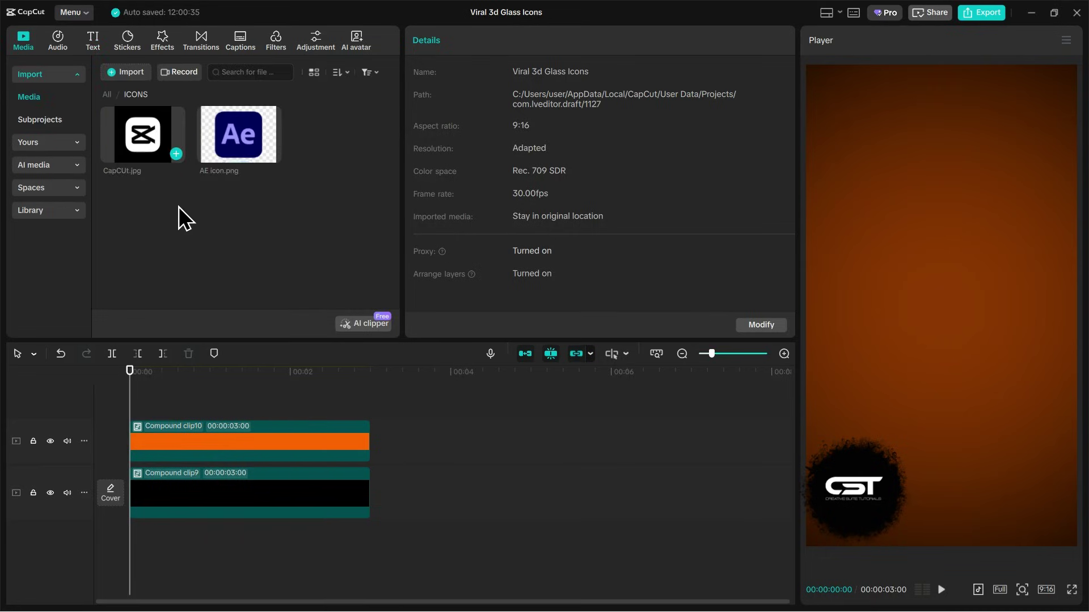
{"action": "left_click_drag", "start_coordinate": [217, 143], "coordinate": [167, 444]}
Lengthen the text layer inside Compound clip10 and Compound clip9 to about 6 seconds
{"action": "double_click", "coordinate": [280, 487]}
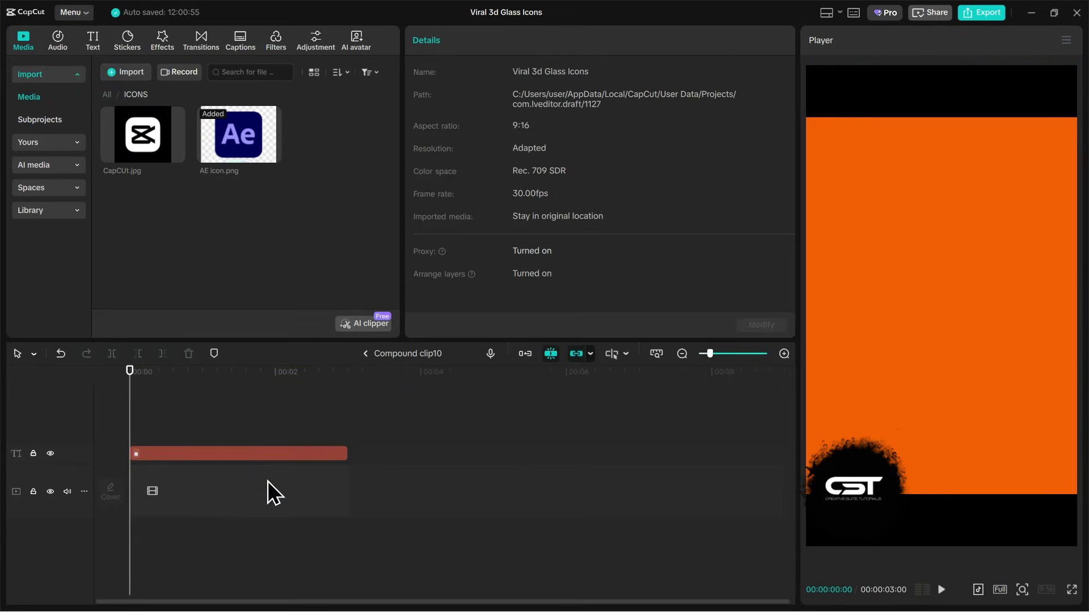
{"action": "left_click_drag", "start_coordinate": [346, 454], "coordinate": [572, 453]}
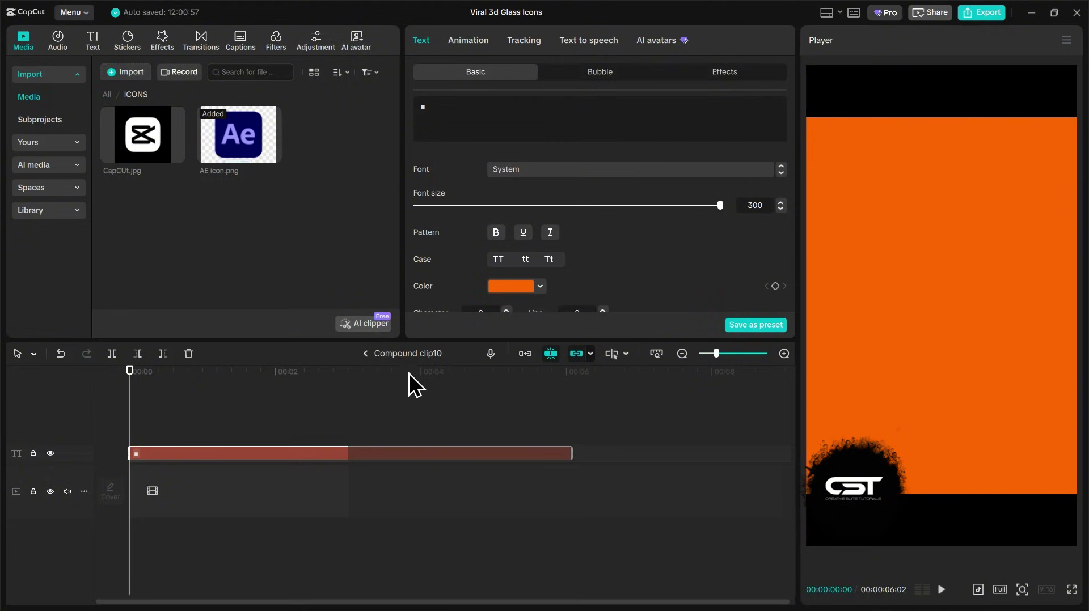
{"action": "left_click", "coordinate": [365, 354]}
{"action": "double_click", "coordinate": [365, 533]}
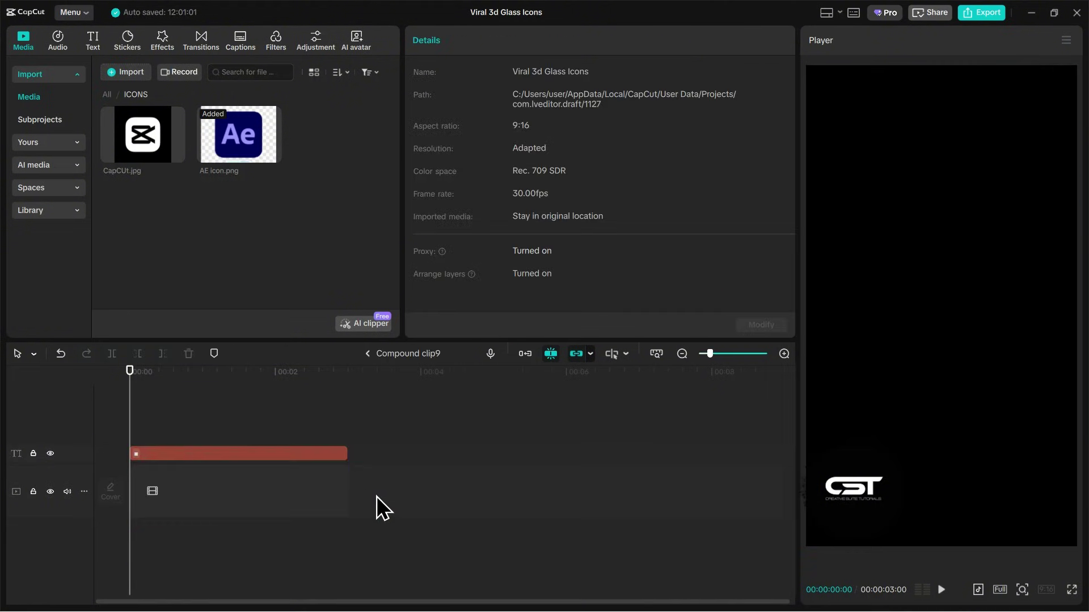
{"action": "left_click_drag", "start_coordinate": [348, 453], "coordinate": [567, 454]}
Extend Compound clip10 and Compound clip9 to 5 seconds
{"action": "left_click", "coordinate": [376, 357]}
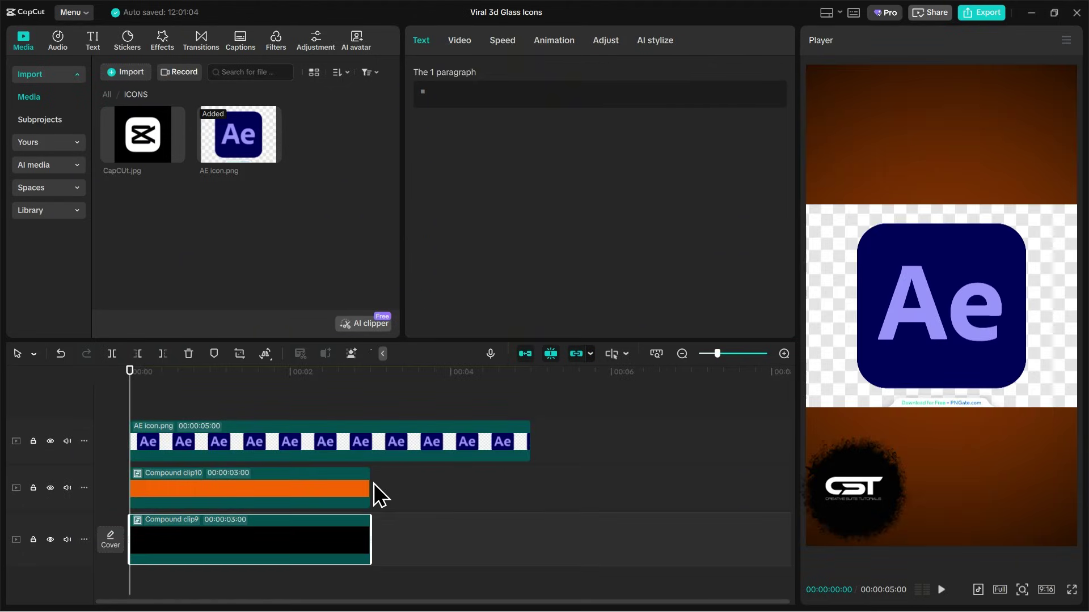
{"action": "left_click_drag", "start_coordinate": [372, 484], "coordinate": [527, 498]}
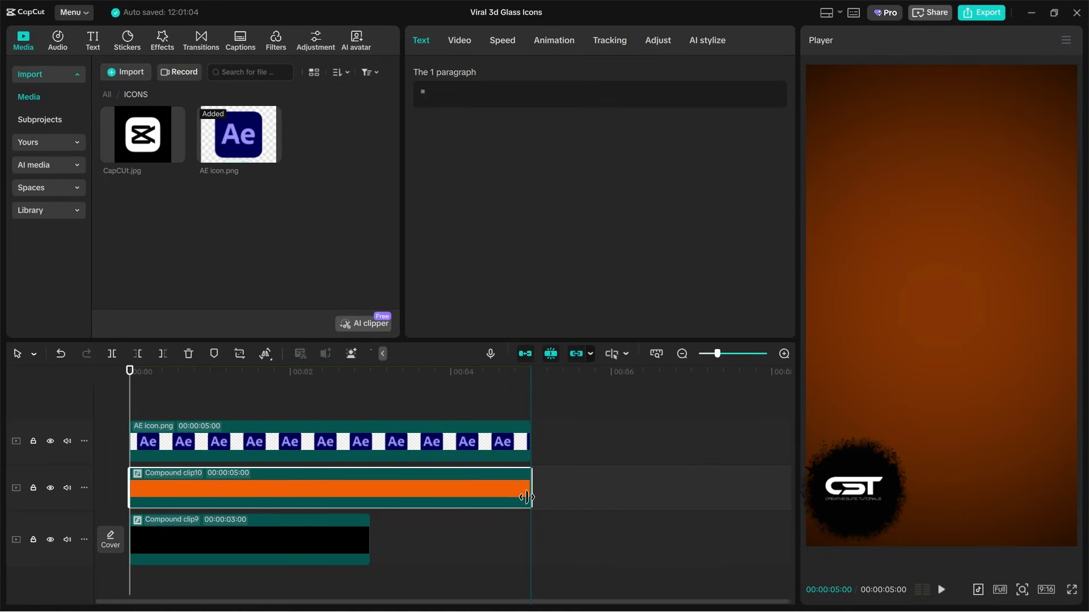
{"action": "left_click", "coordinate": [371, 539]}
{"action": "left_click_drag", "start_coordinate": [394, 540], "coordinate": [532, 542]}
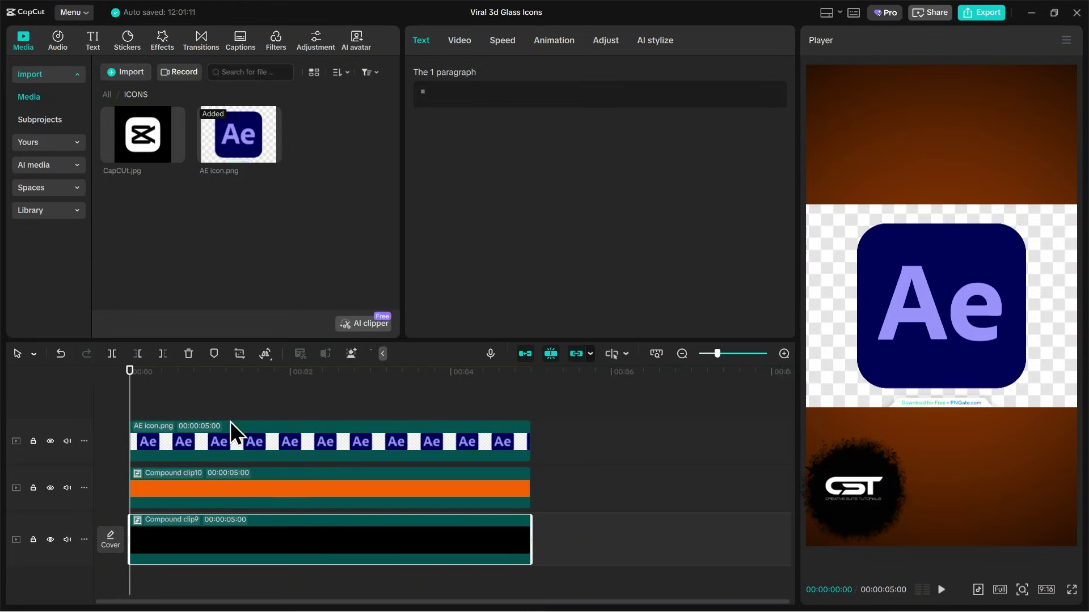
Auto-remove the AE icon's white background and scale the logo down in the Player
{"action": "left_click", "coordinate": [170, 382]}
{"action": "left_click", "coordinate": [177, 445]}
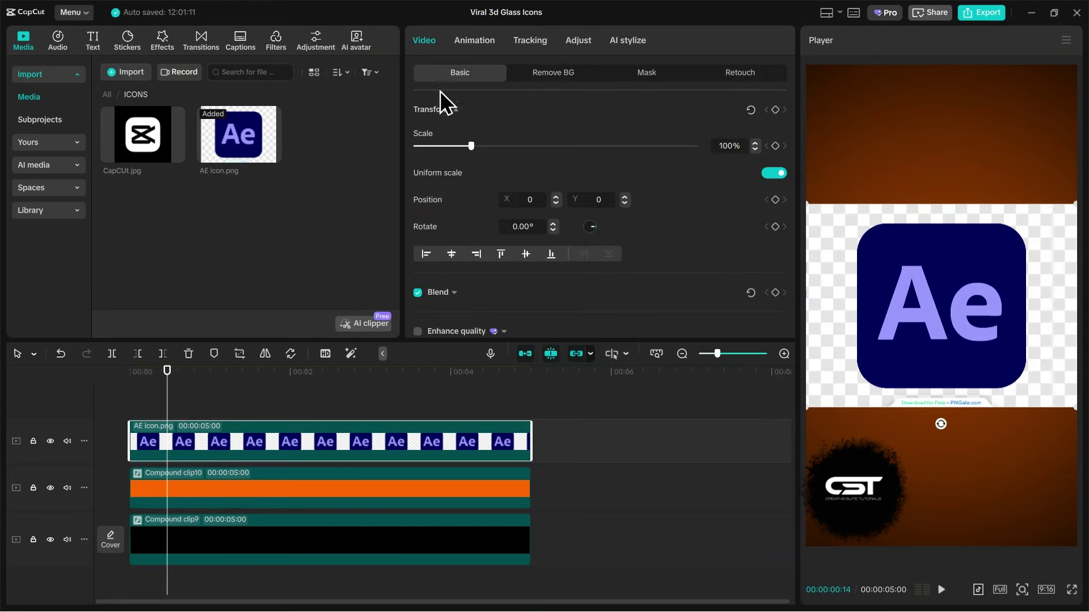
{"action": "left_click", "coordinate": [539, 75]}
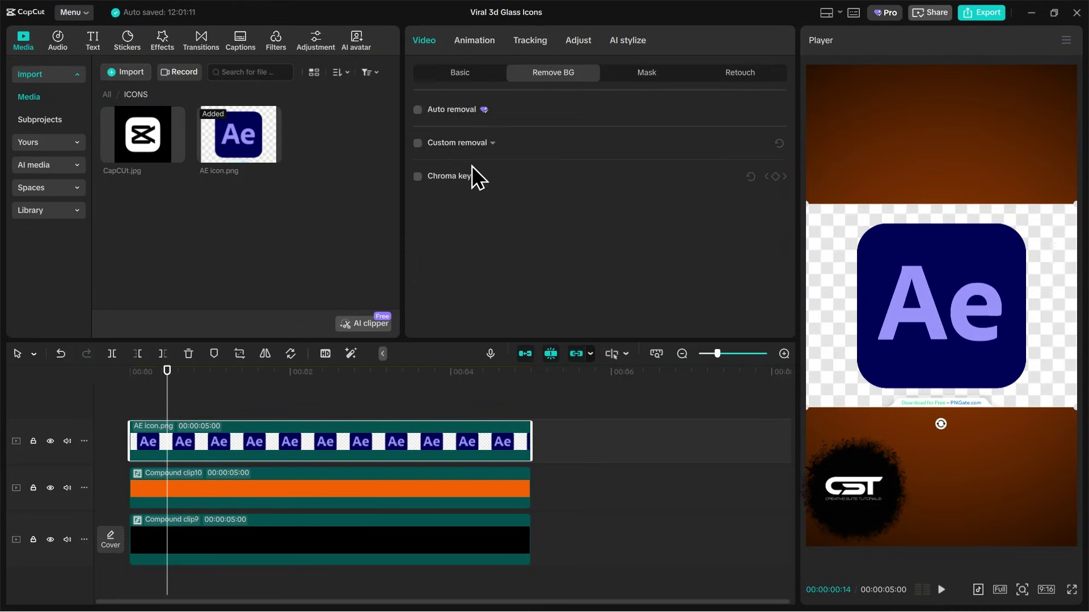
{"action": "left_click", "coordinate": [418, 110]}
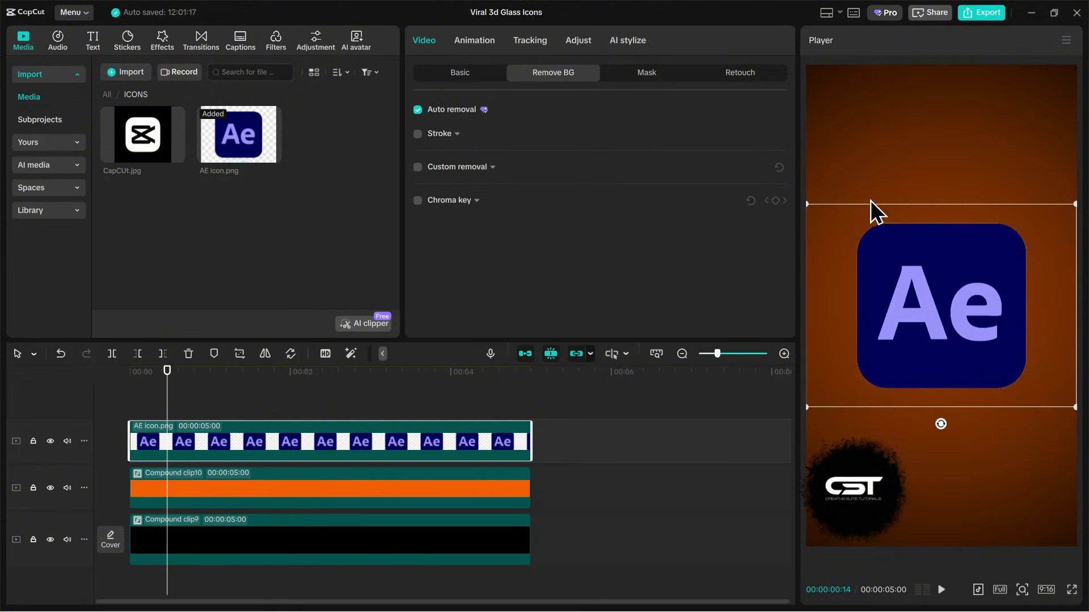
{"action": "left_click_drag", "start_coordinate": [814, 207], "coordinate": [918, 285]}
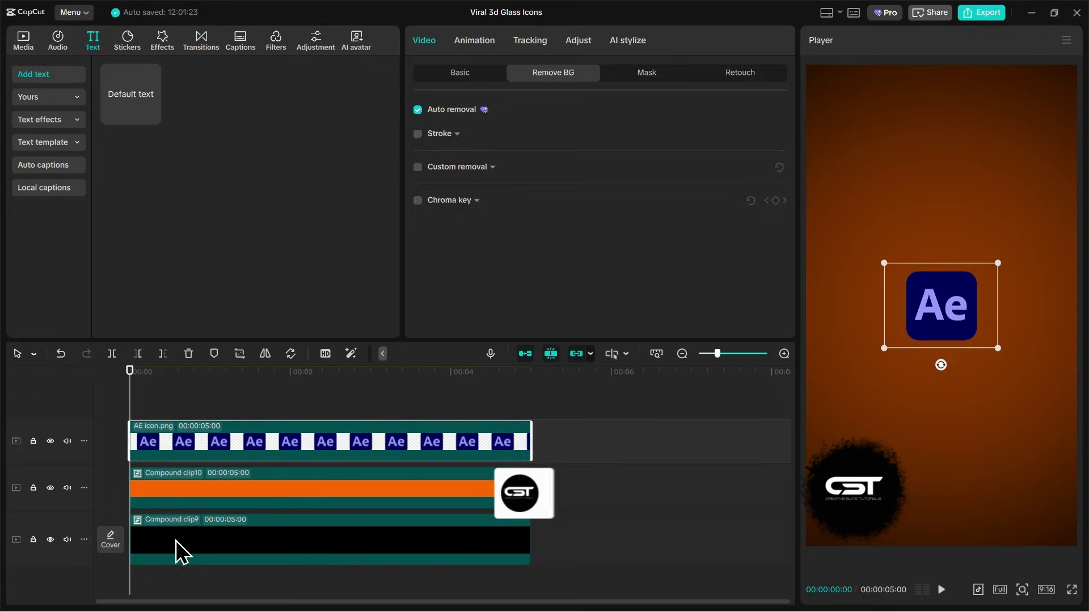
Paste a copy of Compound clip9 onto the track above the orange Compound clip10
{"action": "left_click", "coordinate": [176, 540]}
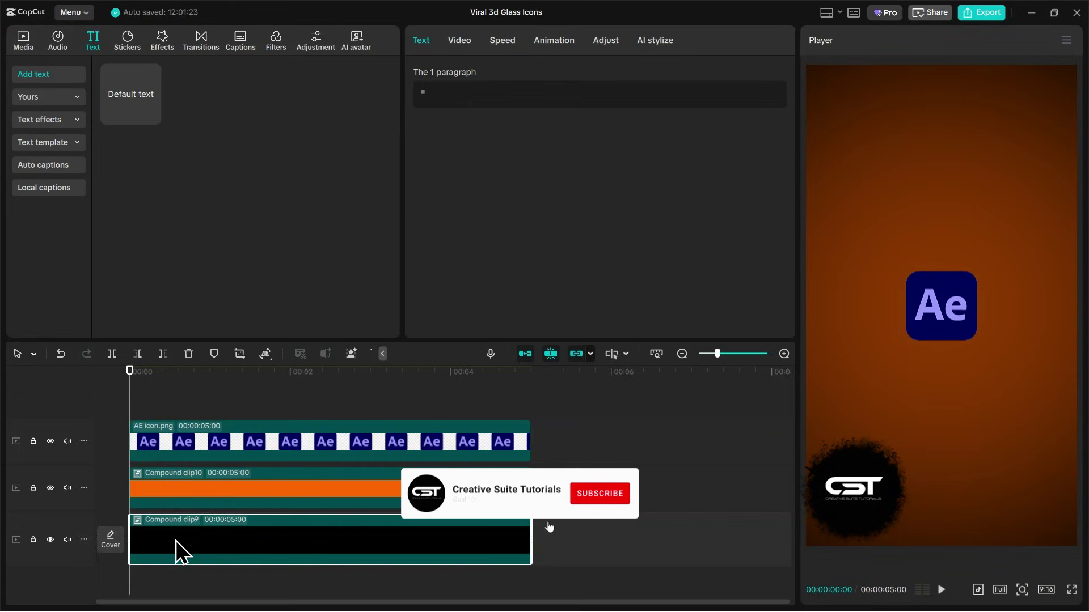
{"action": "key", "text": "ctrl+v"}
{"action": "left_click_drag", "start_coordinate": [176, 488], "coordinate": [173, 440]}
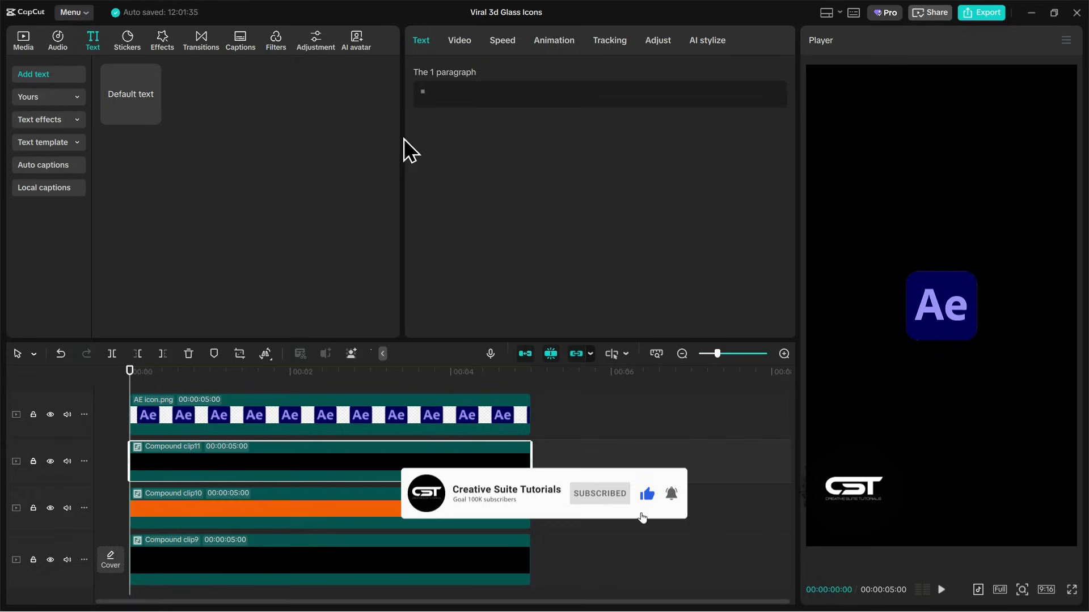
Recolour the square inside Compound clip11 to white FFFFFF
{"action": "double_click", "coordinate": [224, 467]}
{"action": "left_click", "coordinate": [215, 457]}
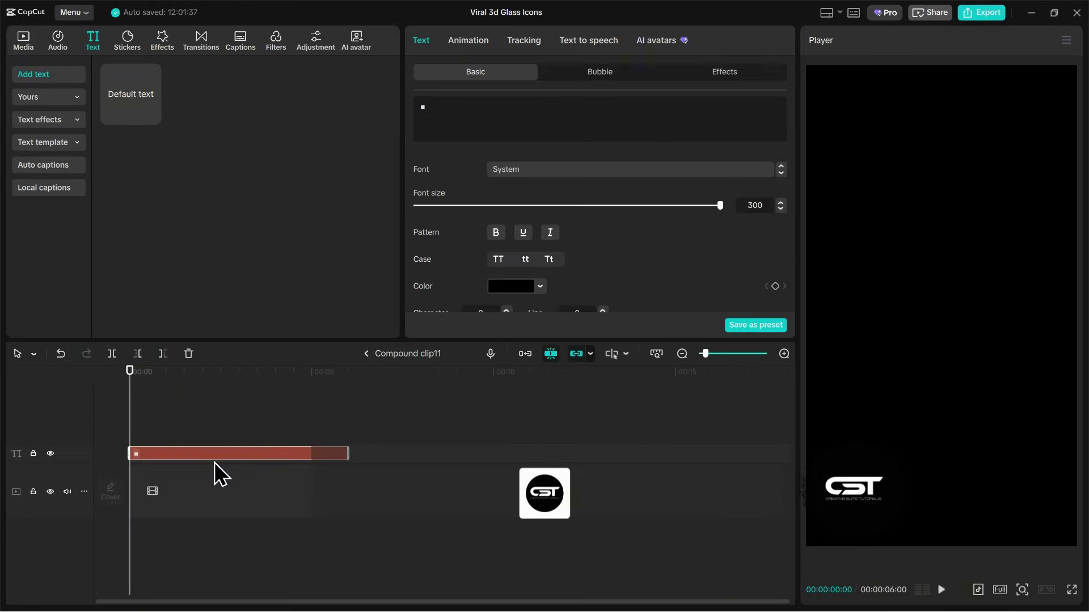
{"action": "left_click", "coordinate": [517, 292]}
{"action": "left_click_drag", "start_coordinate": [486, 328], "coordinate": [417, 291]}
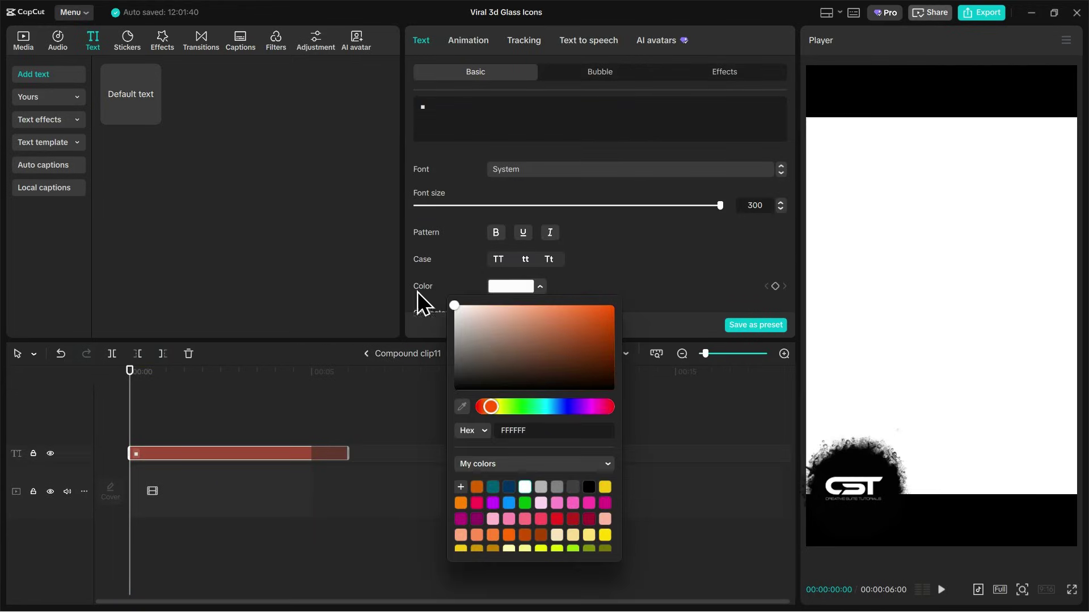
{"action": "left_click", "coordinate": [372, 355]}
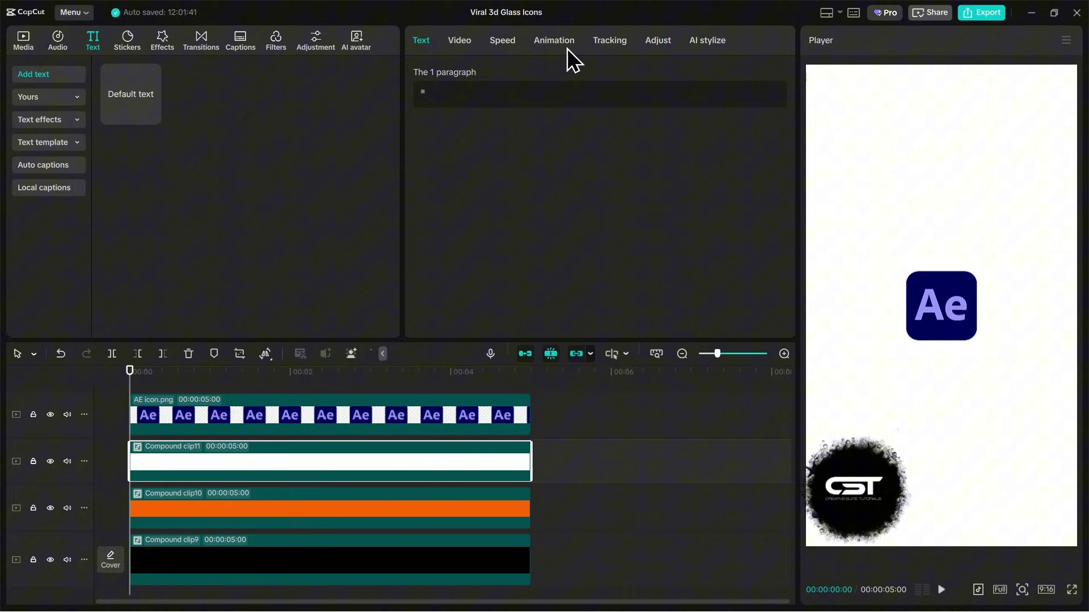
Add a rectangle mask to Compound clip11 and shrink it around the Ae icon
{"action": "left_click", "coordinate": [462, 42]}
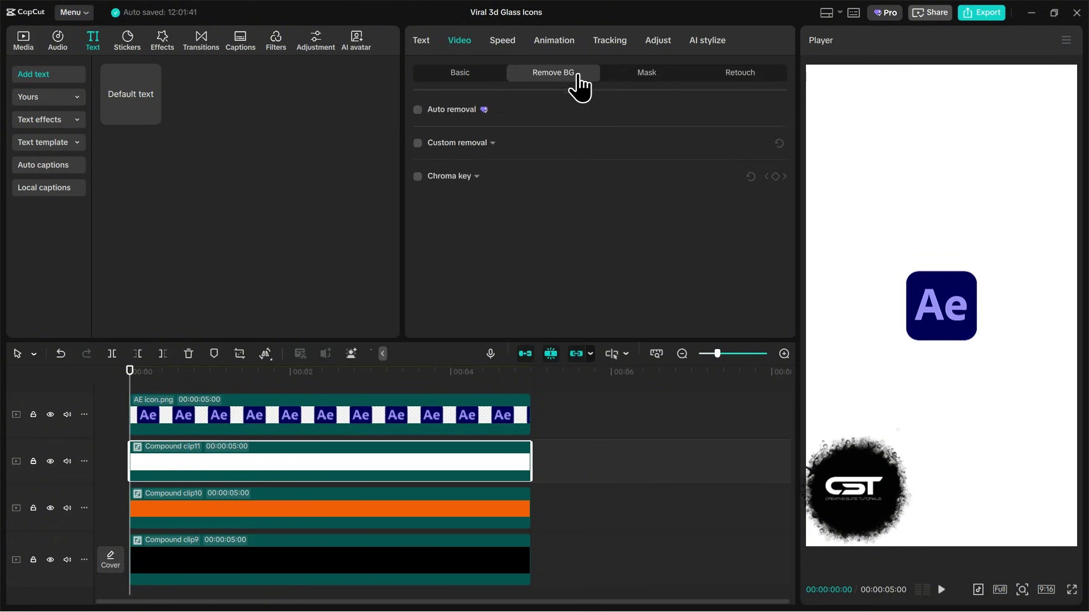
{"action": "left_click", "coordinate": [624, 74]}
{"action": "left_click", "coordinate": [441, 136]}
{"action": "left_click", "coordinate": [601, 173]}
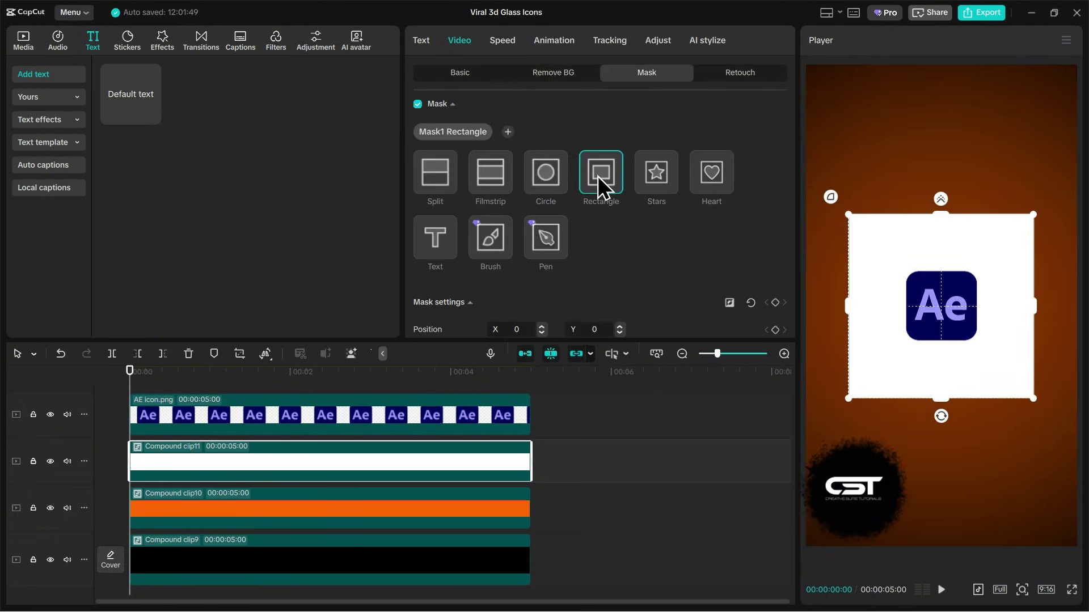
{"action": "left_click_drag", "start_coordinate": [1036, 216], "coordinate": [995, 264]}
Round the mask corners to 37, set its height to 209 and feather to 18
{"action": "scroll", "coordinate": [979, 293], "scroll_direction": "up", "scroll_amount": 5}
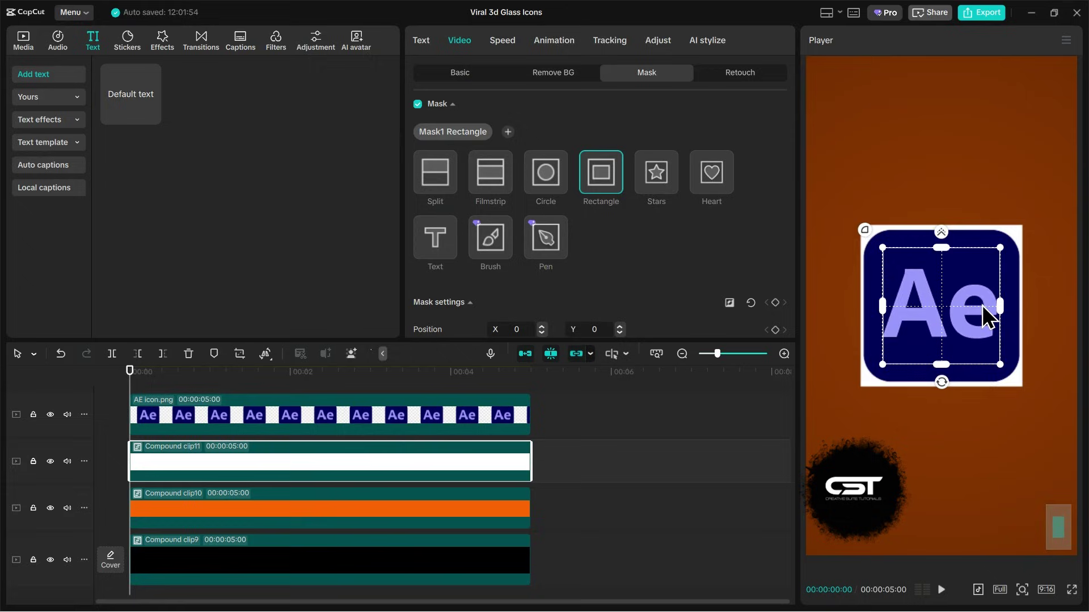
{"action": "scroll", "coordinate": [505, 244], "scroll_direction": "down", "scroll_amount": 5}
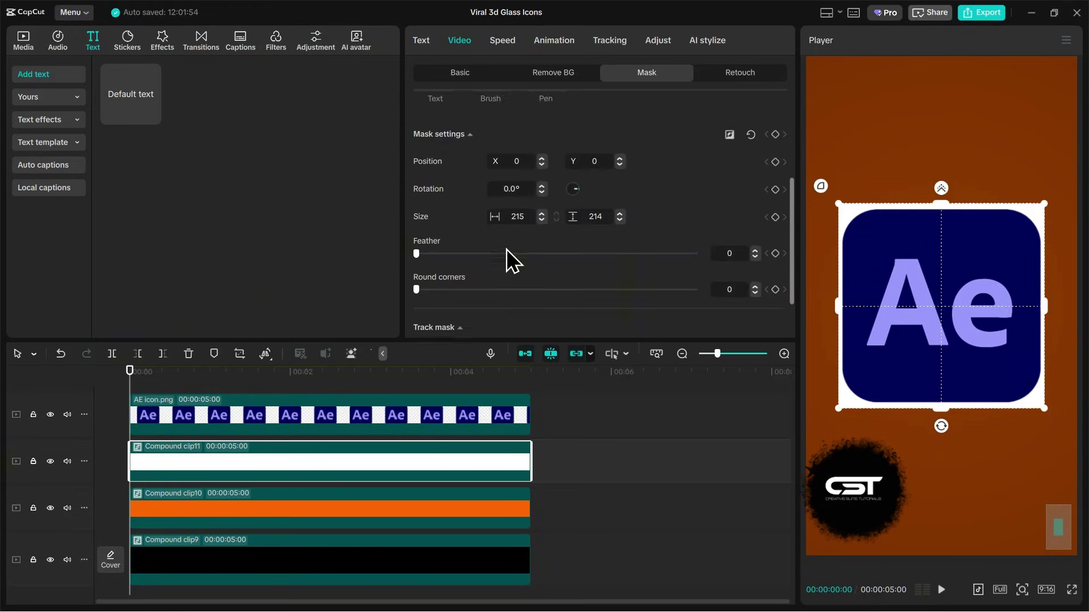
{"action": "left_click", "coordinate": [451, 229]}
{"action": "left_click_drag", "start_coordinate": [467, 233], "coordinate": [521, 243]}
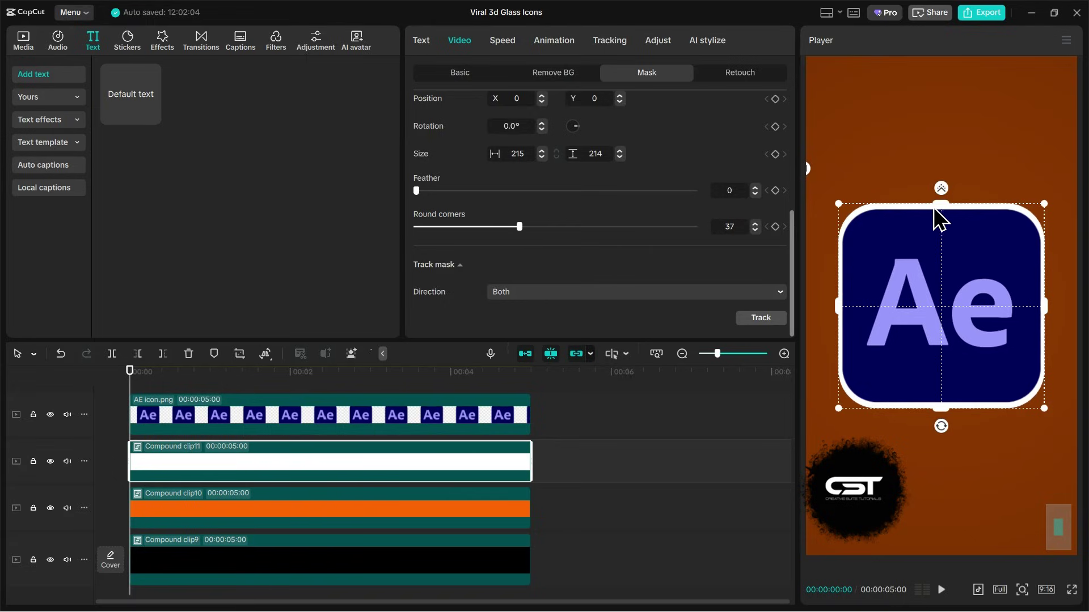
{"action": "left_click_drag", "start_coordinate": [941, 204], "coordinate": [941, 208]}
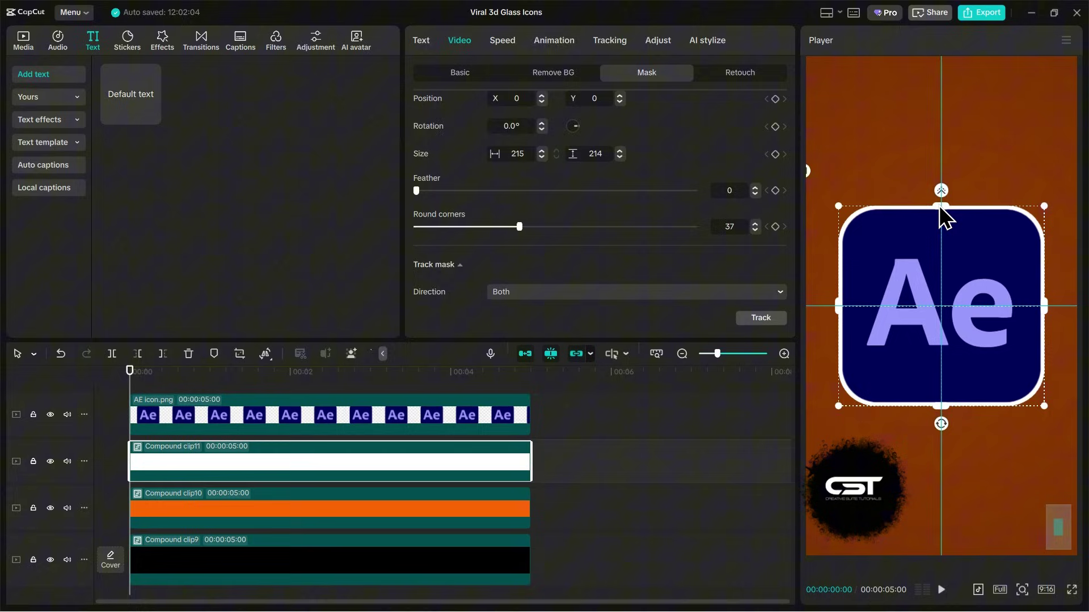
{"action": "left_click_drag", "start_coordinate": [941, 212], "coordinate": [941, 214]}
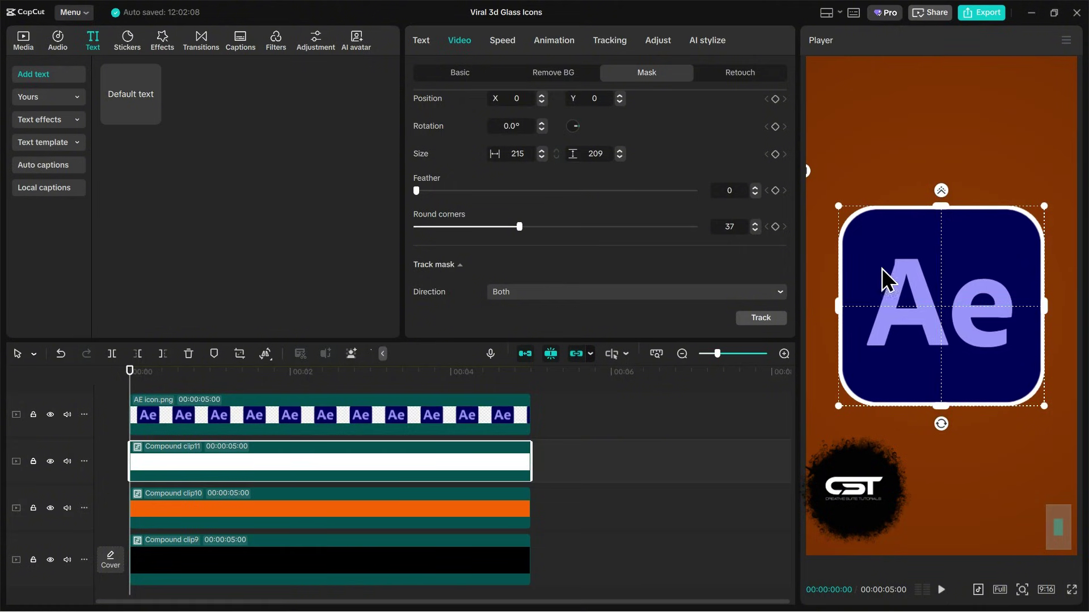
{"action": "mouse_move", "coordinate": [474, 198]}
{"action": "left_mouse_down"}
{"action": "mouse_move", "coordinate": [502, 206]}
{"action": "mouse_move", "coordinate": [470, 211]}
{"action": "left_mouse_up"}
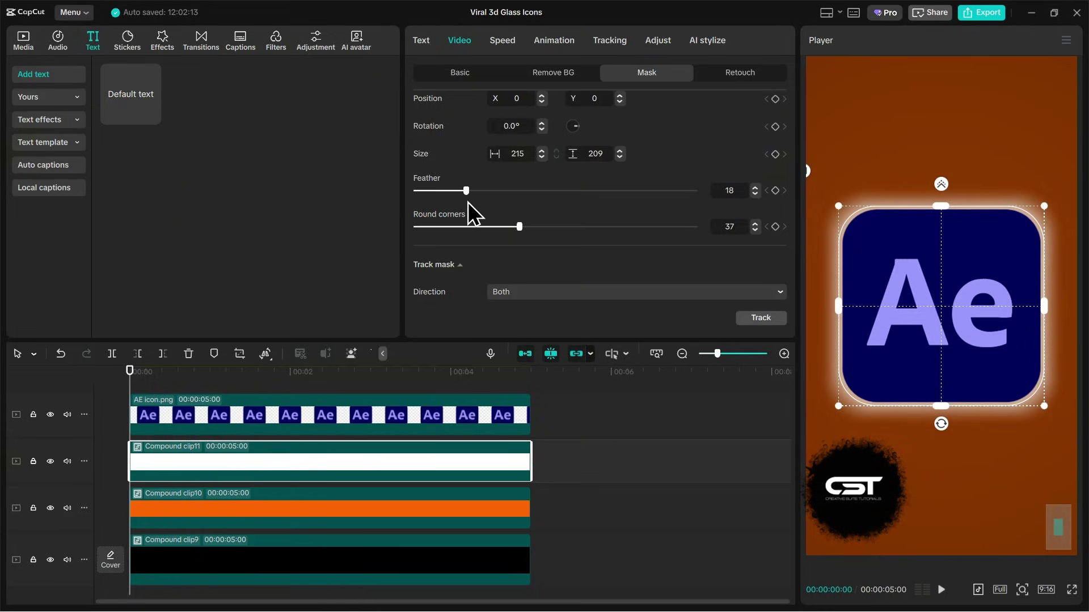
Nest the masked white Compound clip11 into a new compound clip, Compound clip12
{"action": "left_click", "coordinate": [436, 72]}
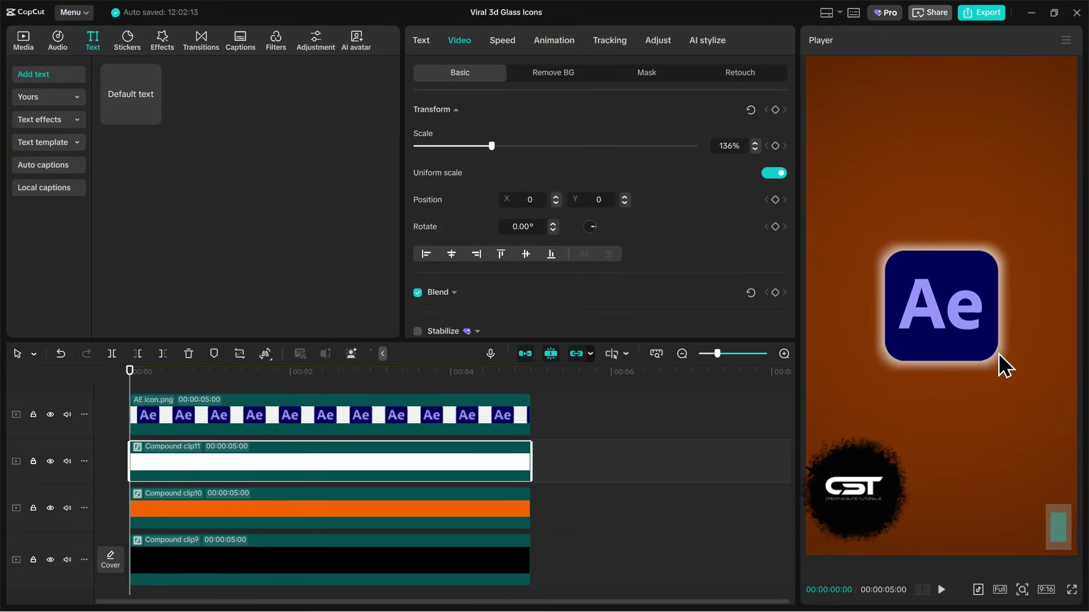
{"action": "right_click", "coordinate": [155, 474]}
{"action": "left_click", "coordinate": [169, 277]}
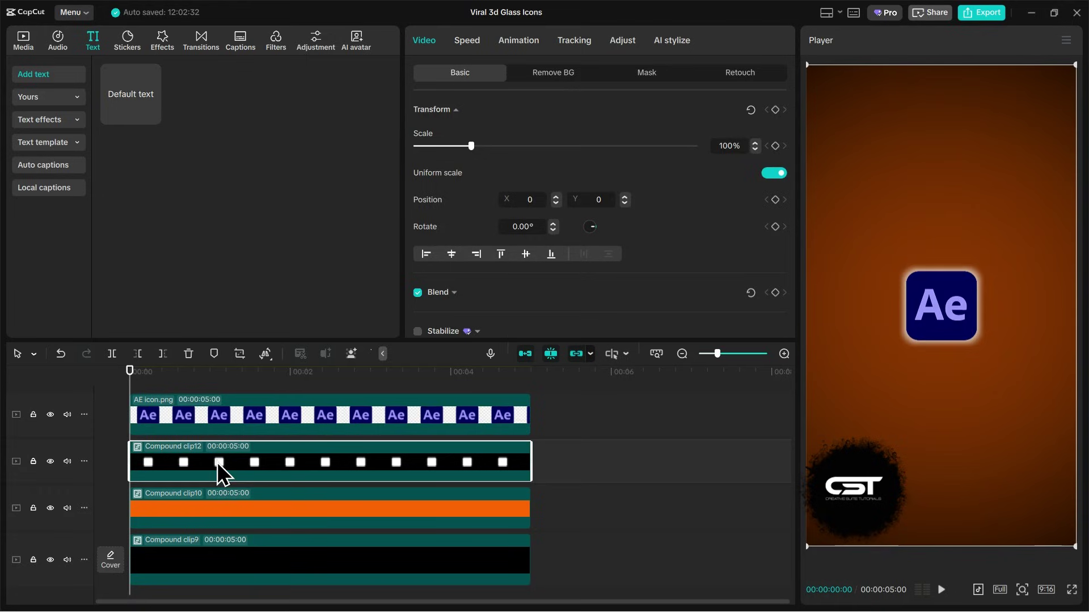
Add a Split mask to Compound clip12 with Feather set to 40
{"action": "left_click", "coordinate": [652, 76]}
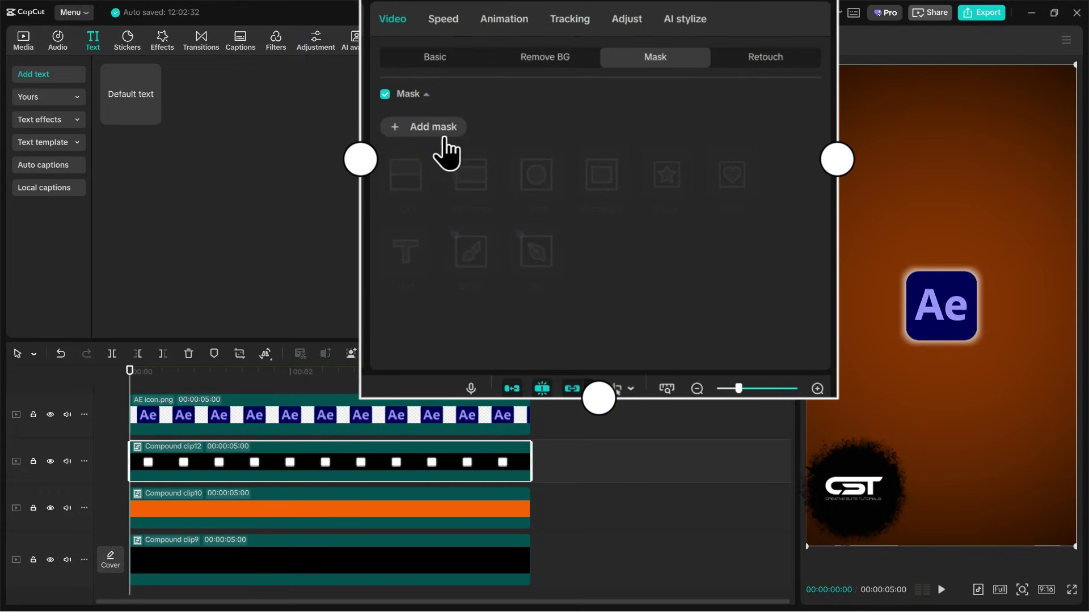
{"action": "left_click", "coordinate": [462, 147]}
{"action": "left_click", "coordinate": [419, 179]}
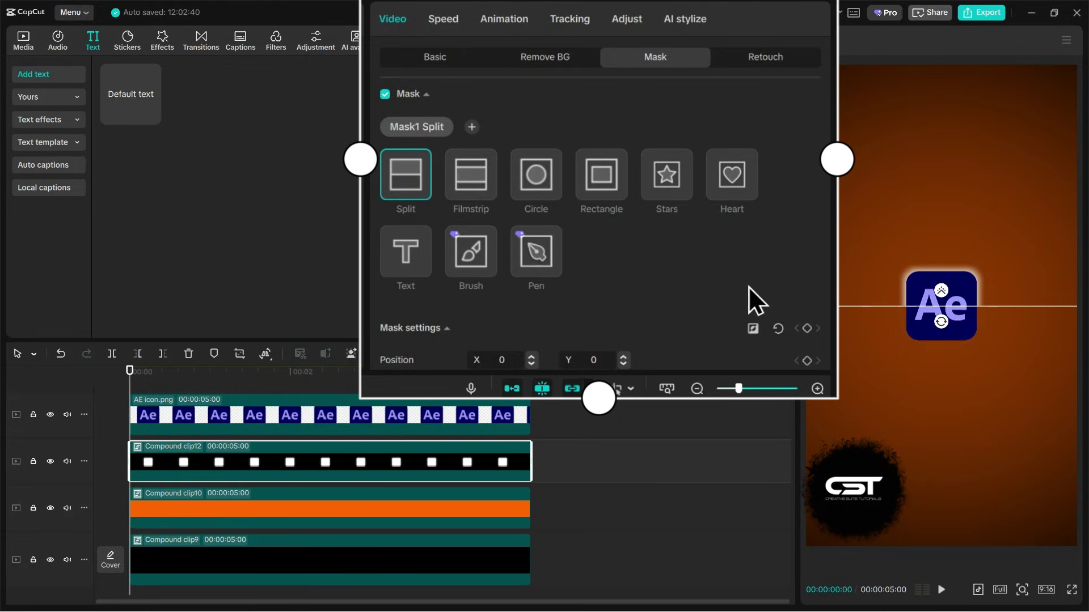
{"action": "scroll", "coordinate": [697, 318], "scroll_direction": "down", "scroll_amount": 2}
{"action": "left_click_drag", "start_coordinate": [383, 334], "coordinate": [477, 336]}
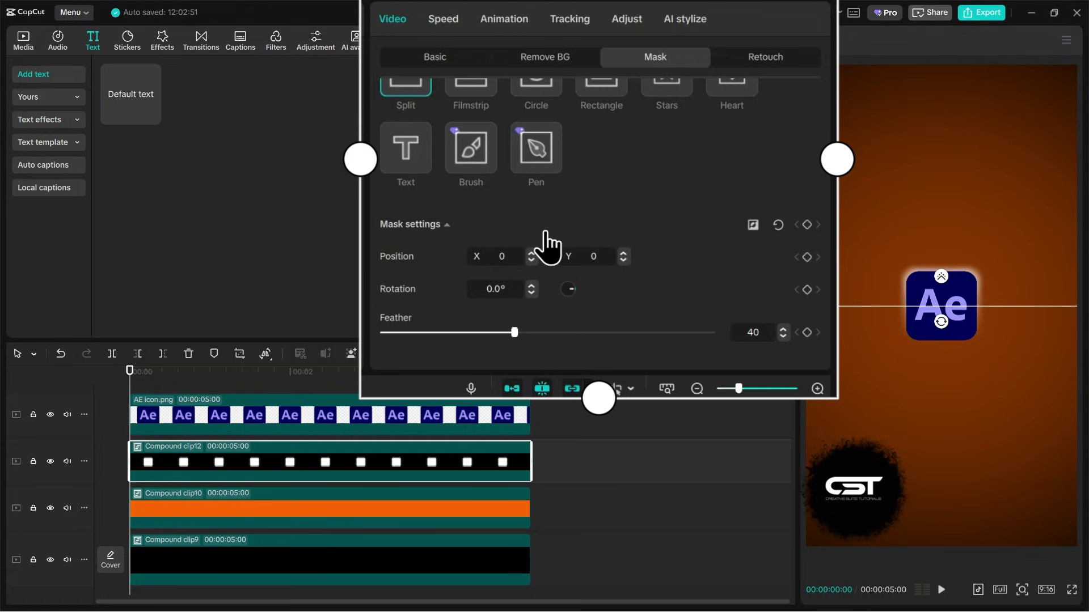
Keyframe the split mask's rotation from 0° at the start to 360° near the clip's end
{"action": "left_click", "coordinate": [807, 224]}
{"action": "left_click_drag", "start_coordinate": [131, 377], "coordinate": [511, 400]}
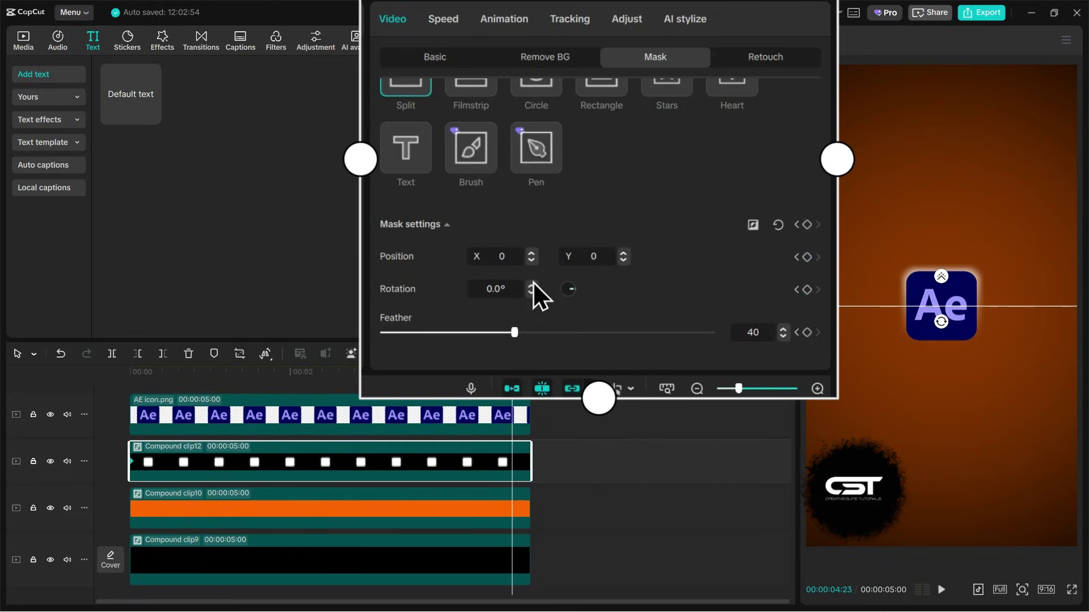
{"action": "left_click", "coordinate": [503, 287]}
{"action": "type", "text": "270"}
{"action": "key", "text": "Return"}
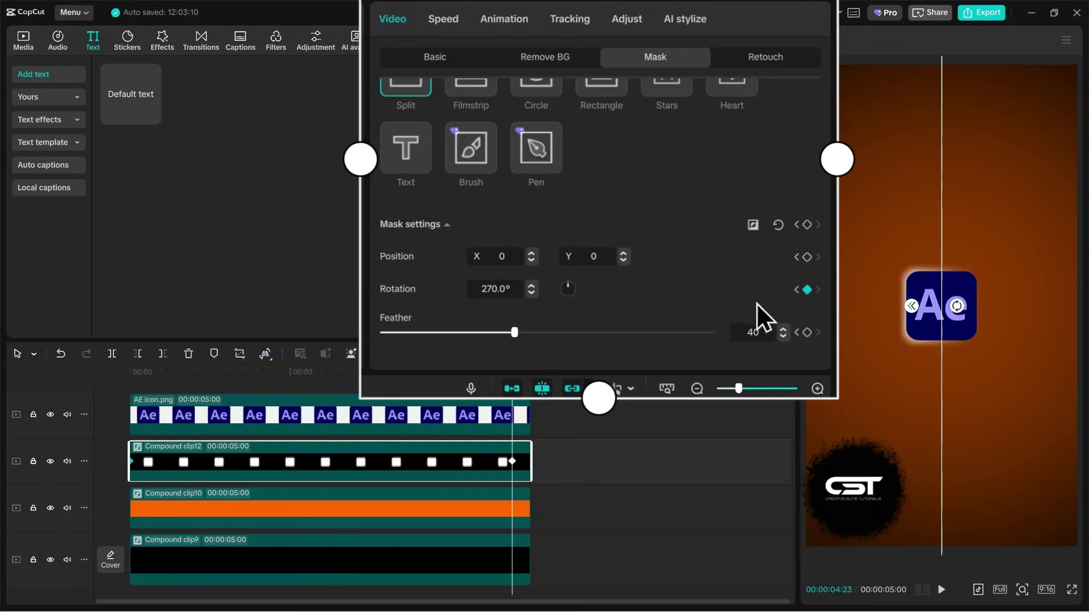
{"action": "left_click_drag", "start_coordinate": [958, 309], "coordinate": [945, 323]}
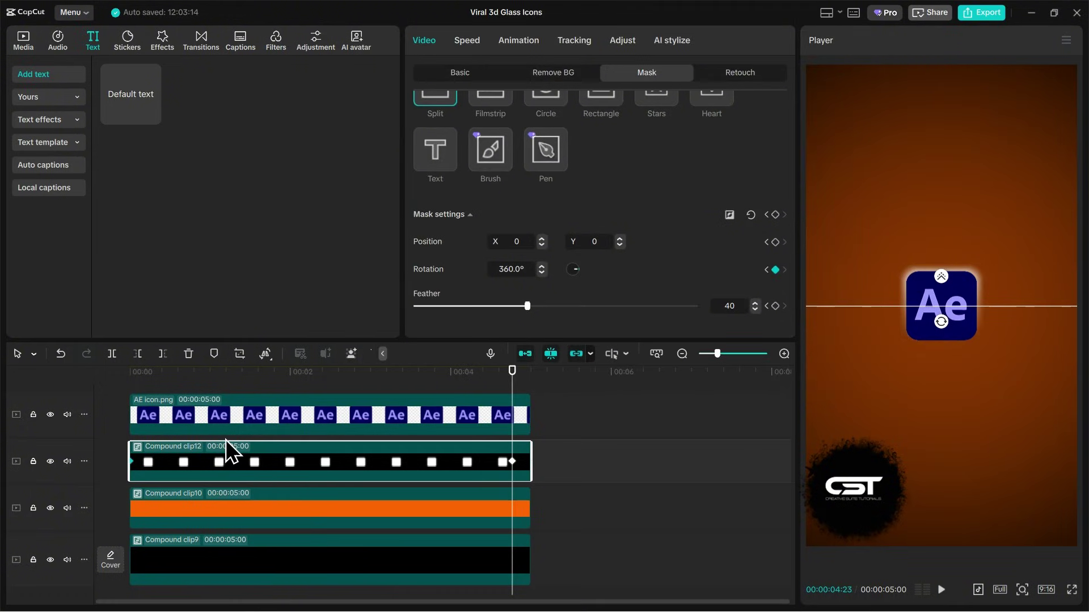
{"action": "left_click", "coordinate": [208, 390]}
{"action": "key", "text": "Home"}
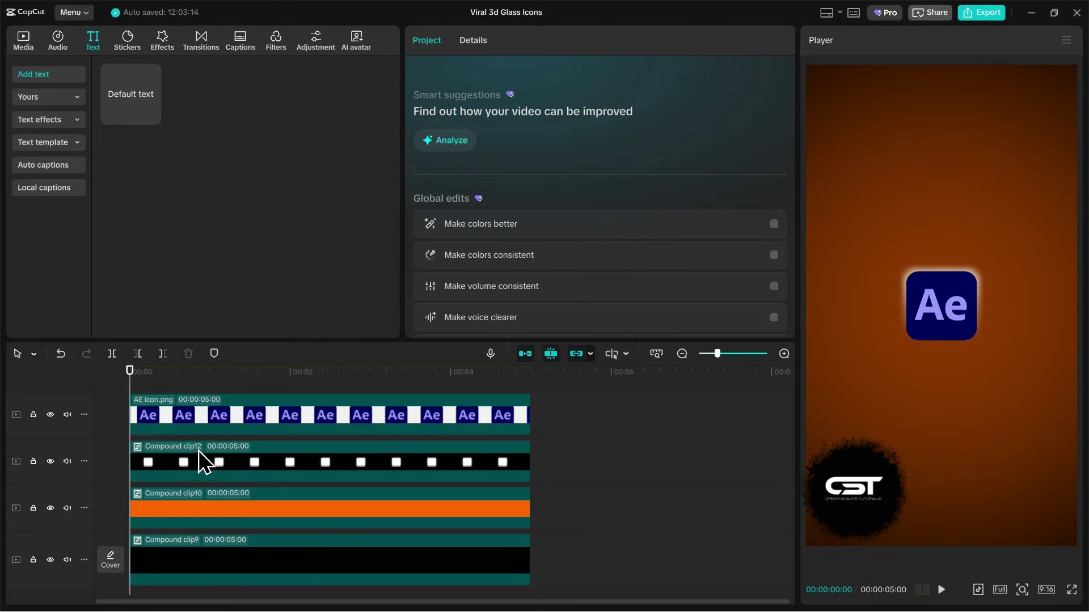
{"action": "key", "text": "space"}
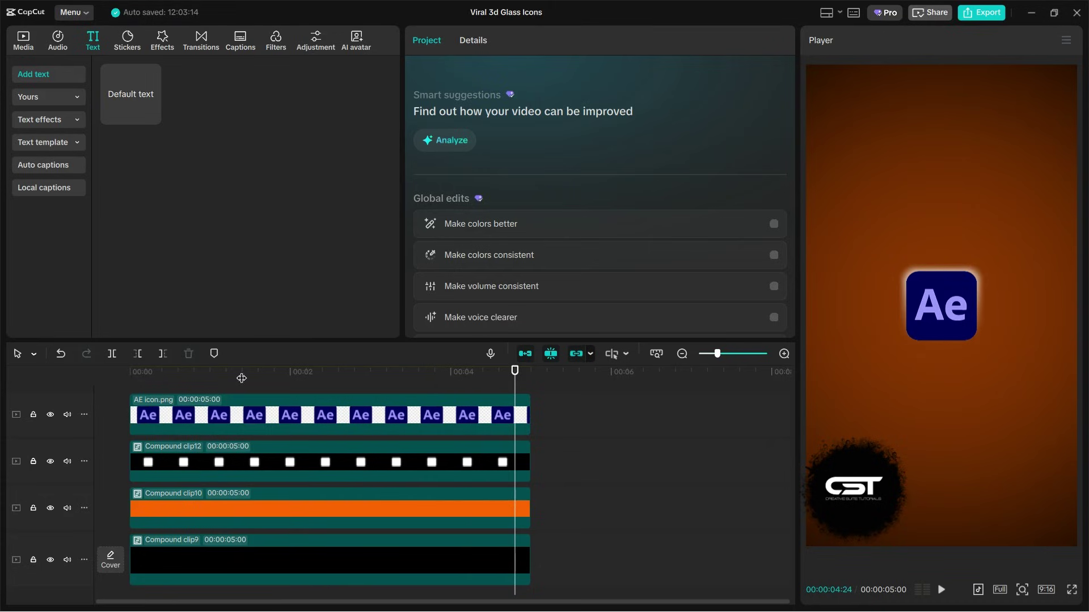
{"action": "left_click_drag", "start_coordinate": [155, 376], "coordinate": [130, 376]}
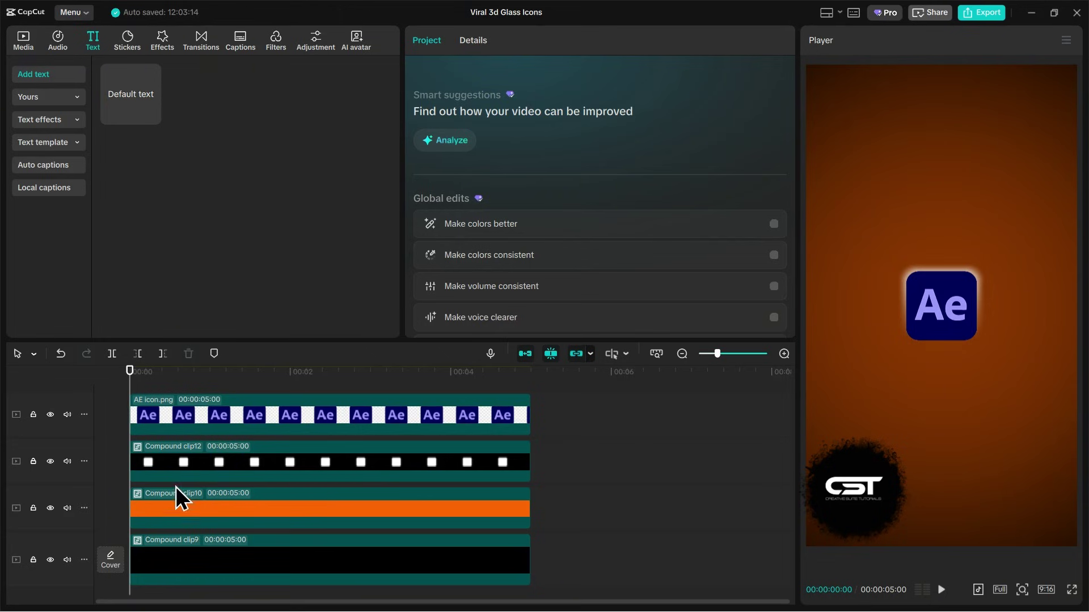
Apply the Glow 2 effect to Compound clip12 and preview it
{"action": "left_click", "coordinate": [157, 46]}
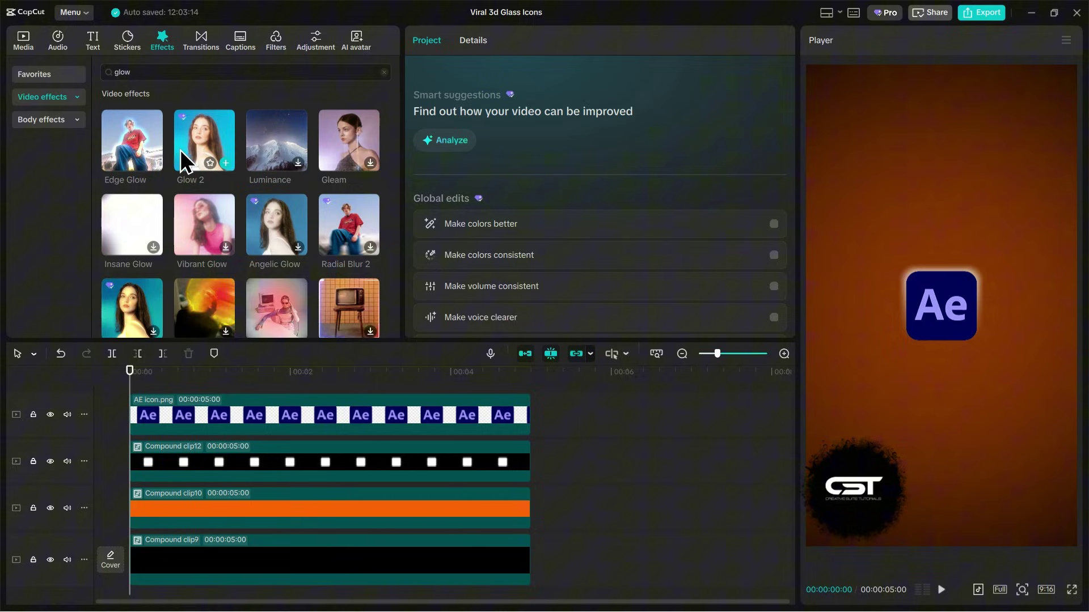
{"action": "left_click_drag", "start_coordinate": [185, 164], "coordinate": [195, 466]}
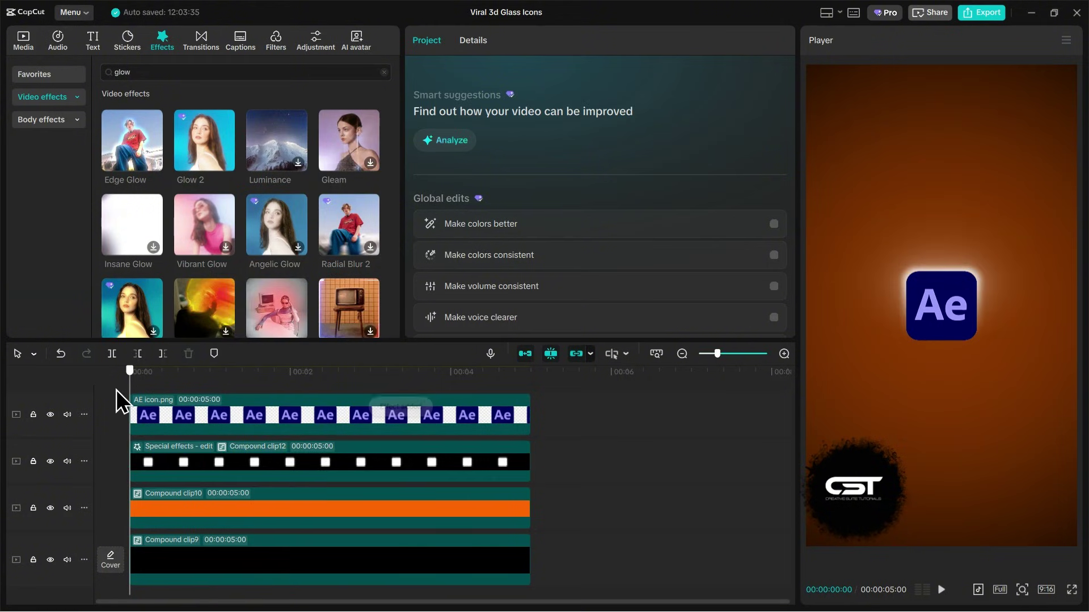
{"action": "key", "text": "space"}
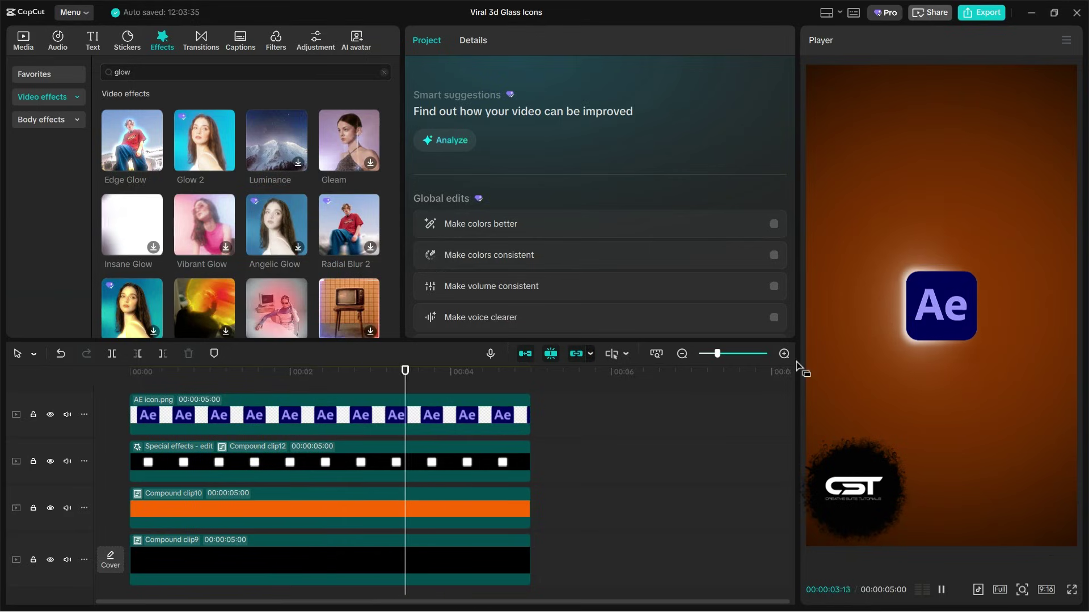
{"action": "key", "text": "space"}
Add Glow 2 to the AE icon.png clip, lower its glow to 46, and replay
{"action": "left_click_drag", "start_coordinate": [205, 138], "coordinate": [235, 424]}
{"action": "left_click_drag", "start_coordinate": [508, 164], "coordinate": [472, 214]}
{"action": "left_click", "coordinate": [552, 444]}
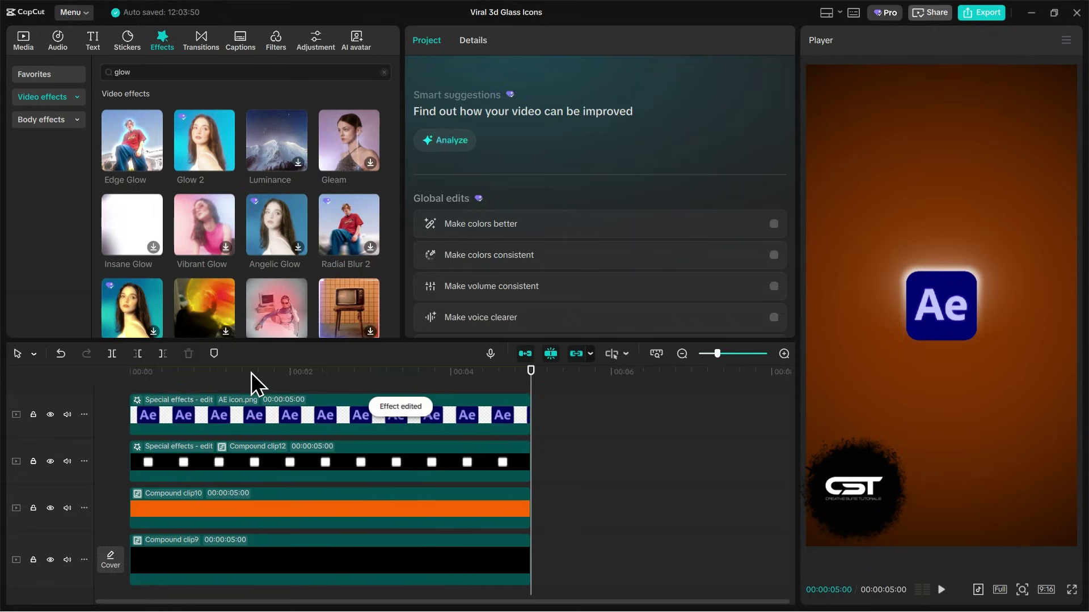
{"action": "key", "text": "space"}
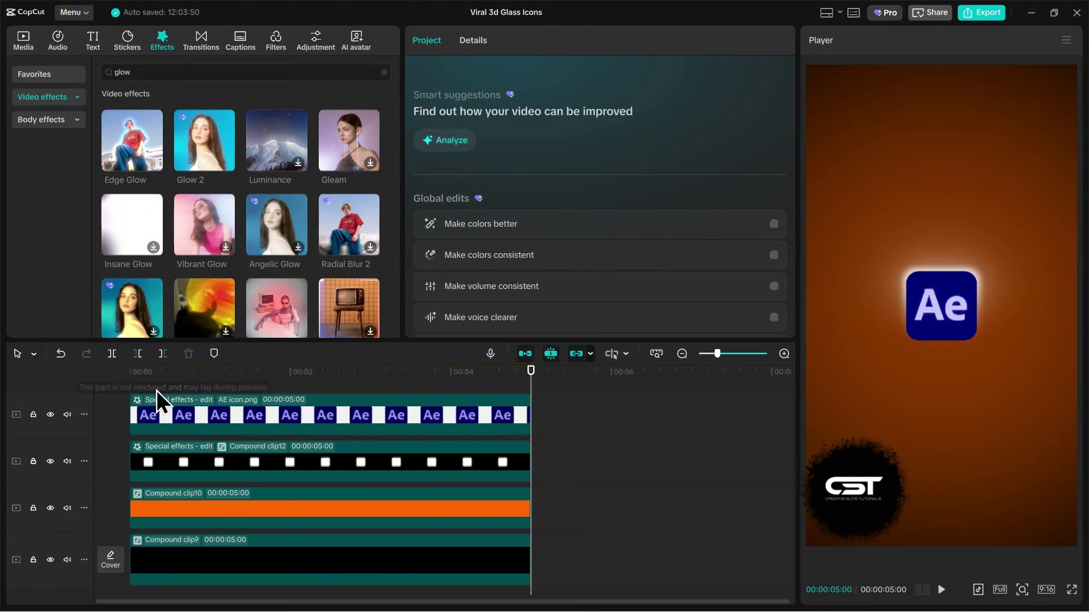
Save all four stacked clips together as a preset in My presets
{"action": "left_click", "coordinate": [130, 375]}
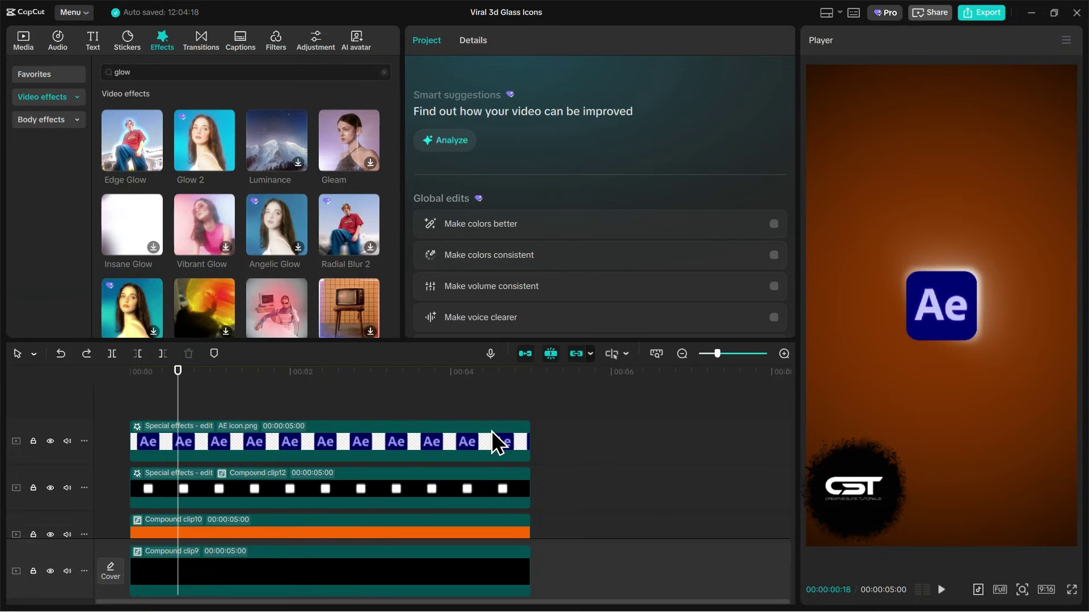
{"action": "left_click_drag", "start_coordinate": [594, 416], "coordinate": [369, 586]}
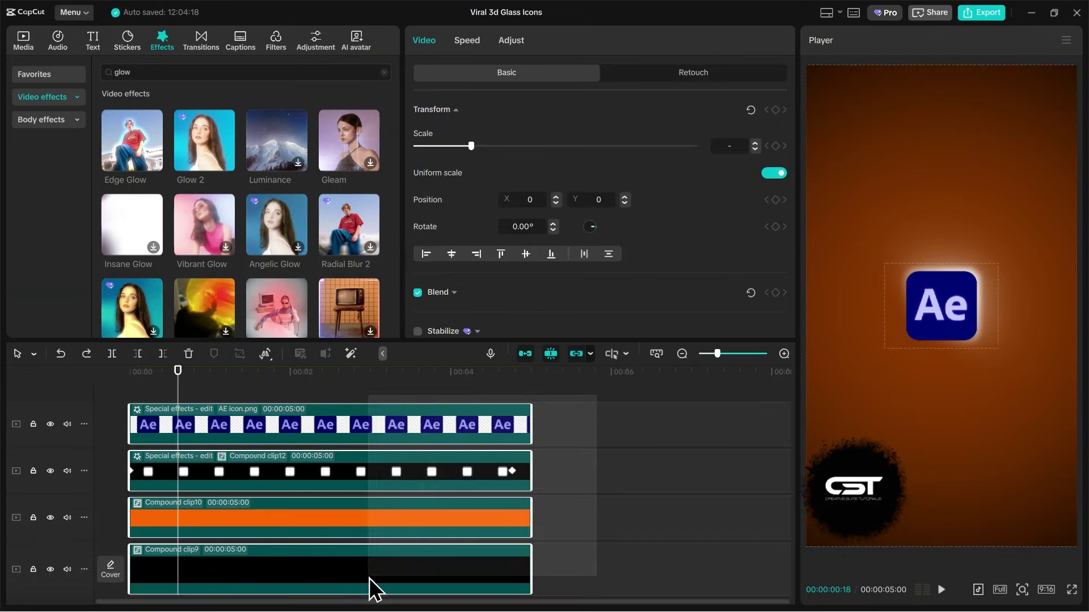
{"action": "right_click", "coordinate": [321, 567]}
{"action": "left_click", "coordinate": [350, 375]}
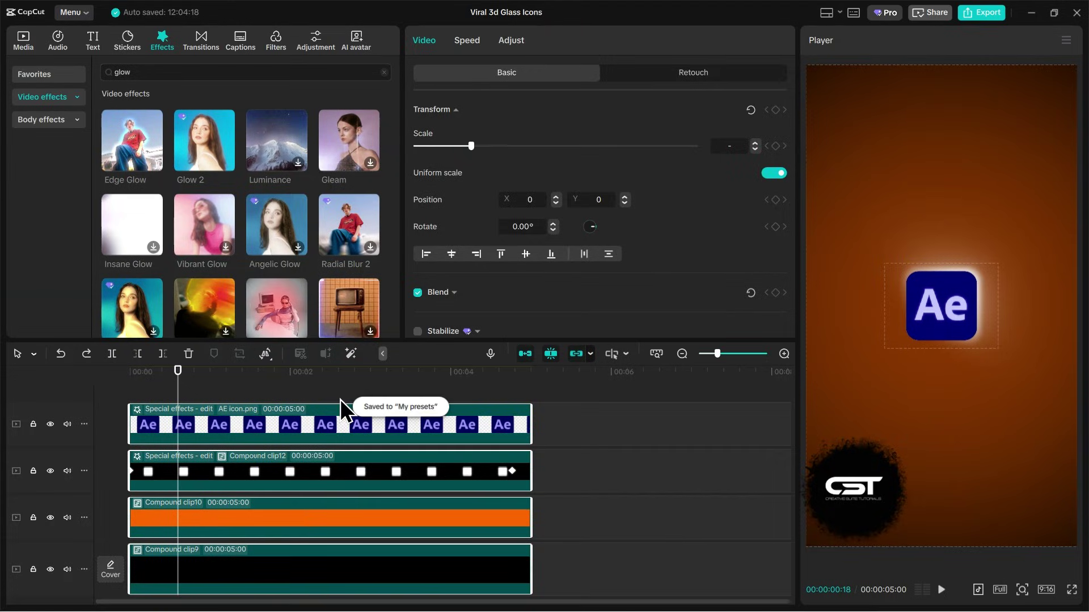
{"action": "left_click", "coordinate": [338, 397]}
Clear the timeline, then undo the preset's compound clip back into its four tracks
{"action": "key", "text": "ctrl+a"}
{"action": "left_click", "coordinate": [190, 355]}
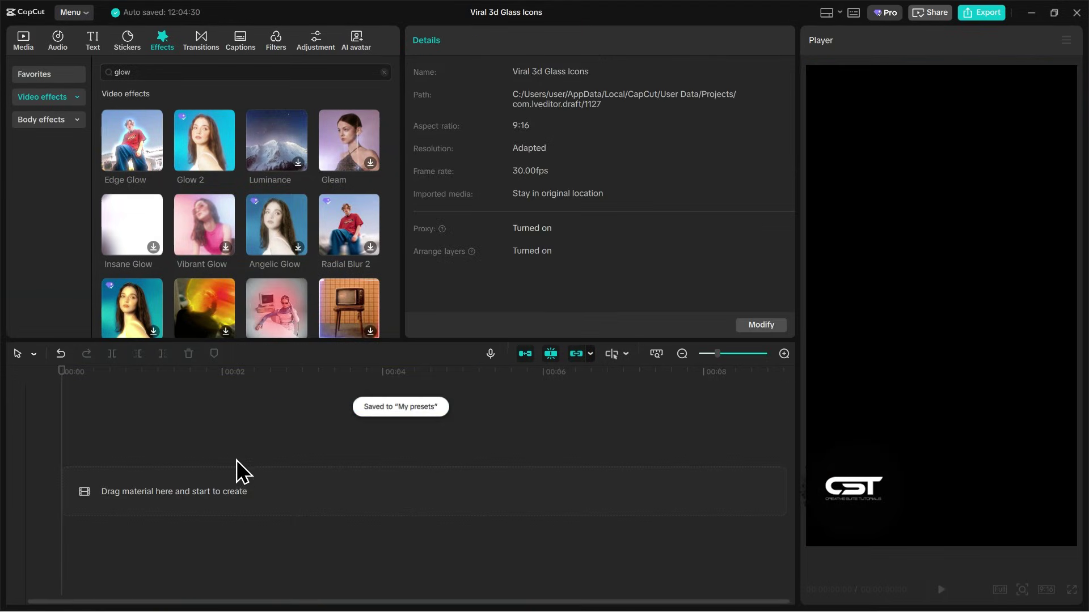
{"action": "left_click", "coordinate": [22, 45]}
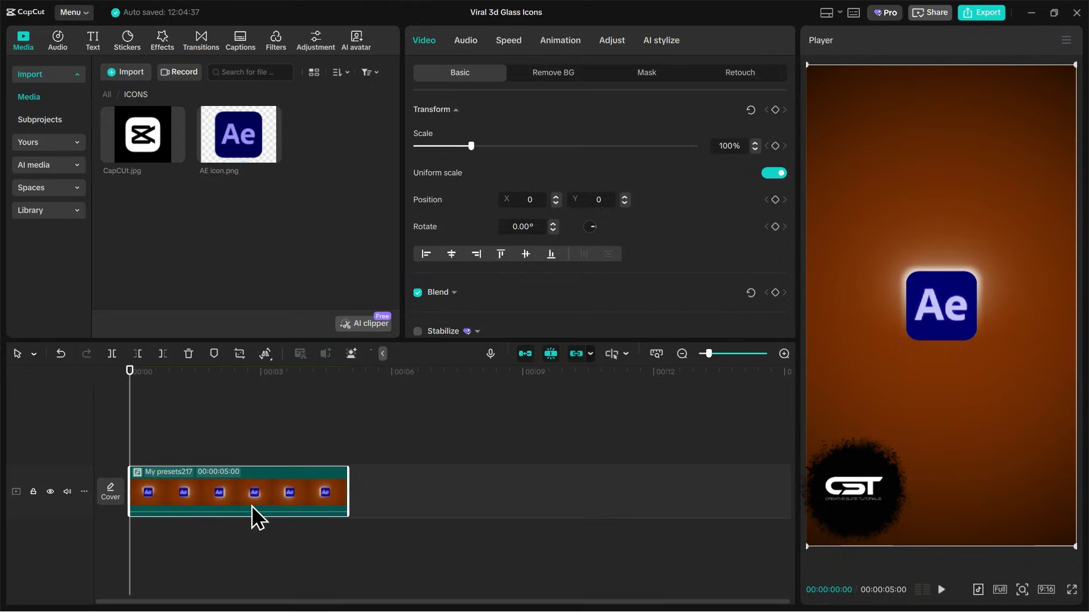
{"action": "right_click", "coordinate": [199, 487]}
{"action": "left_click", "coordinate": [218, 297]}
Replace the AE icon.png logo layer with CapCut.jpg, keeping its original effects, and preview
{"action": "left_click", "coordinate": [371, 506]}
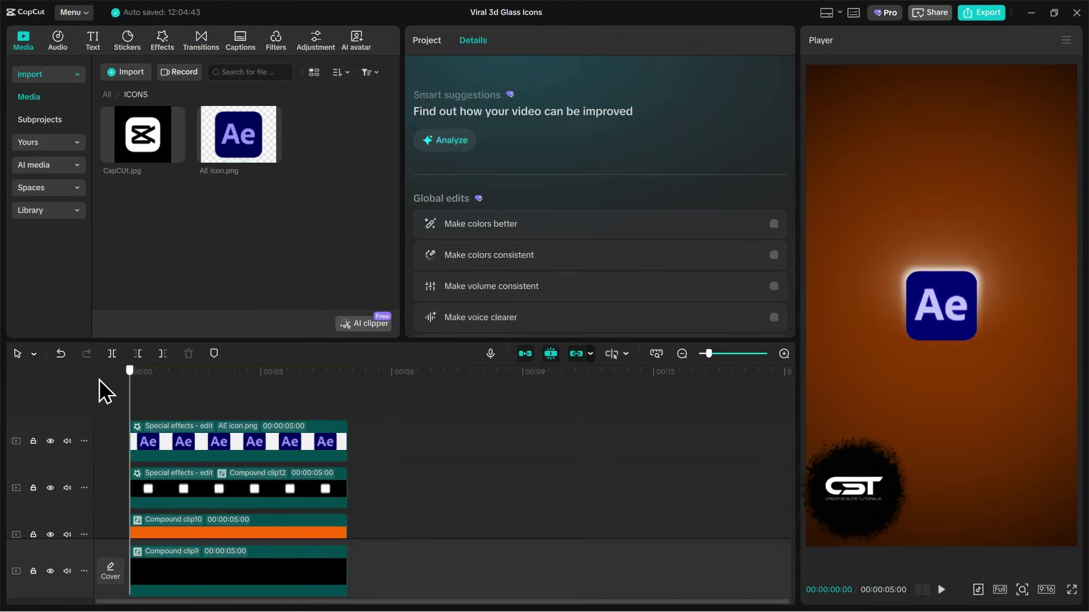
{"action": "scroll", "coordinate": [195, 515], "scroll_direction": "down", "scroll_amount": 2}
{"action": "scroll", "coordinate": [170, 411], "scroll_direction": "up", "scroll_amount": 1}
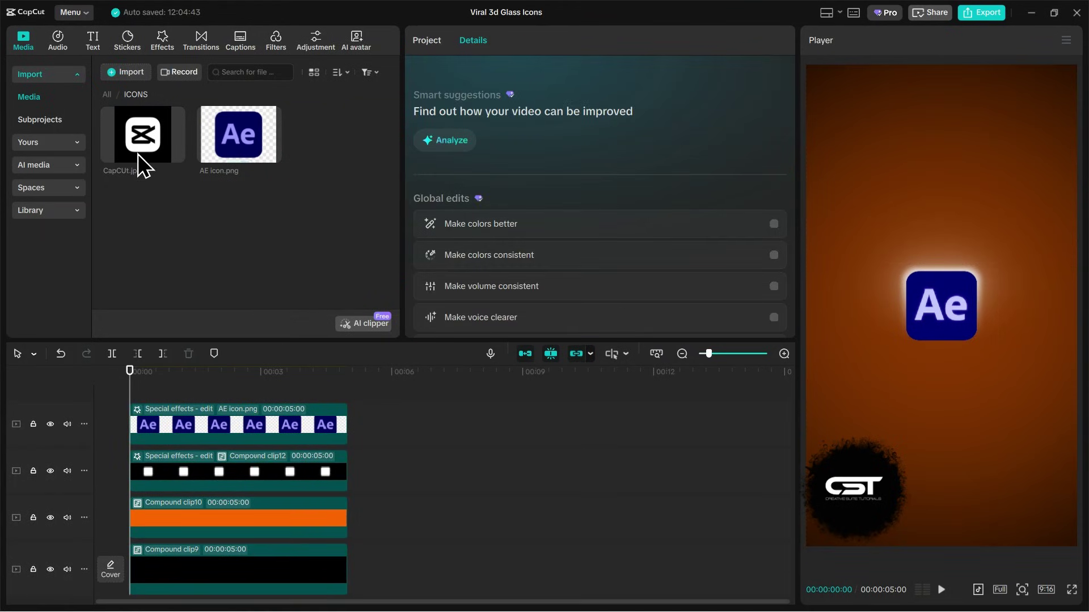
{"action": "left_click_drag", "start_coordinate": [137, 154], "coordinate": [169, 432]}
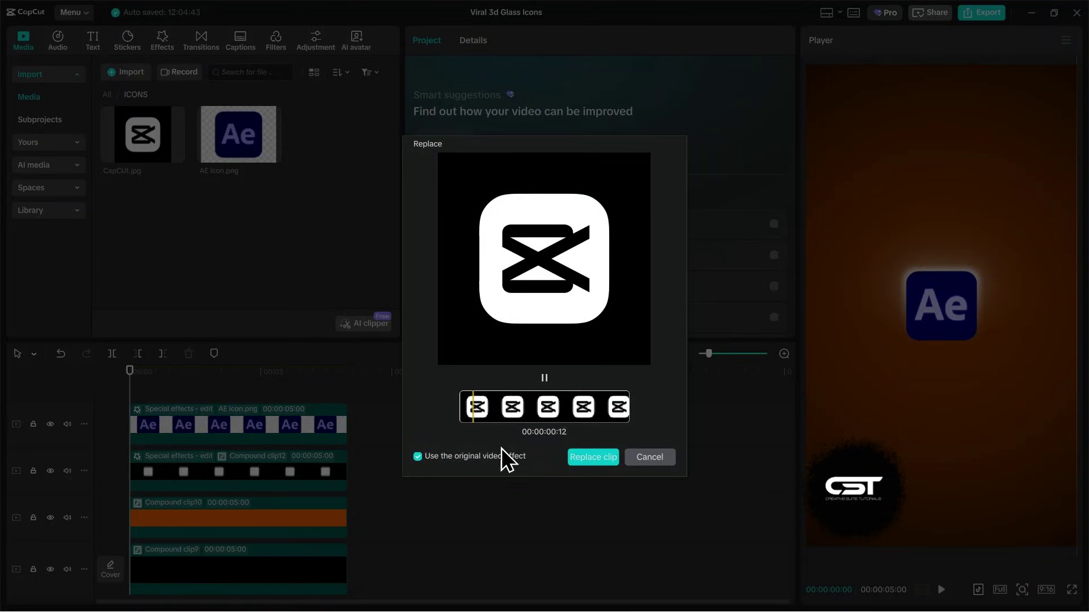
{"action": "left_click", "coordinate": [594, 457]}
{"action": "left_click", "coordinate": [502, 366]}
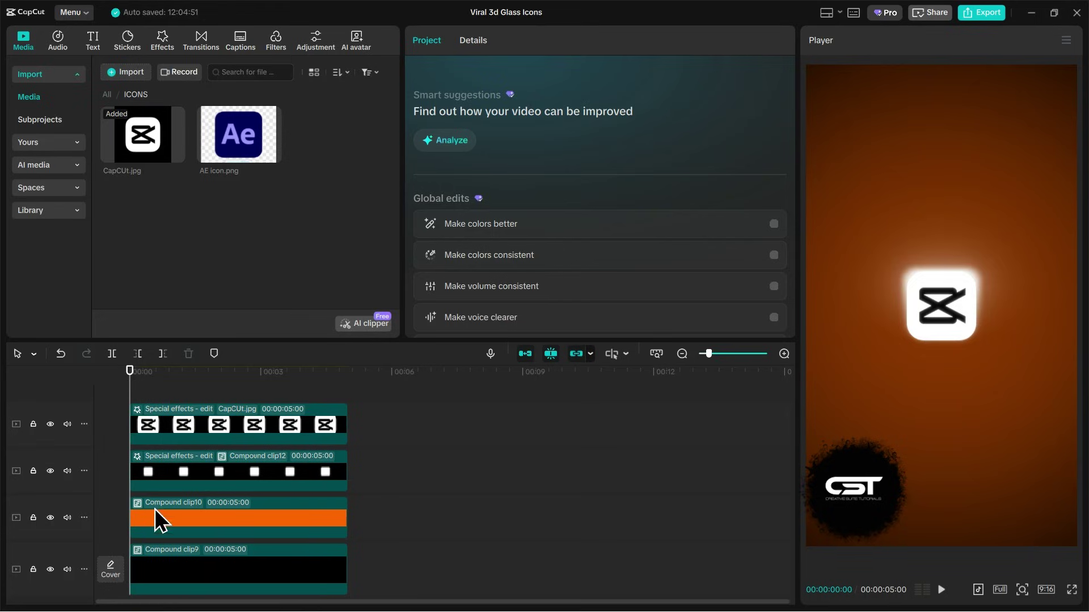
{"action": "key", "text": "space"}
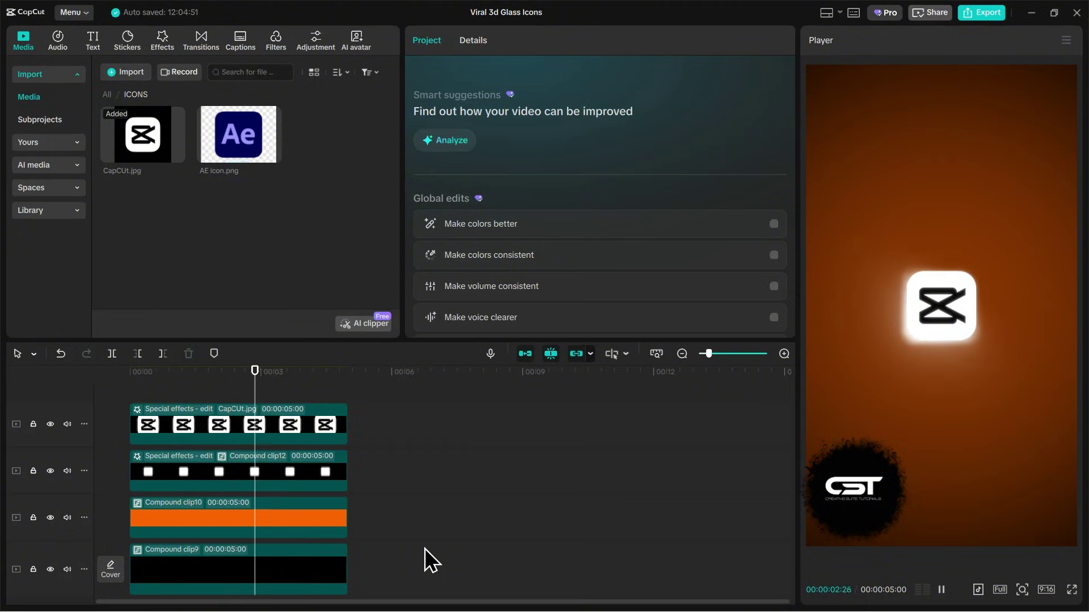
Inside Compound clip12 › Compound clip11, colour the text shape black, then return to the main timeline
{"action": "double_click", "coordinate": [186, 469]}
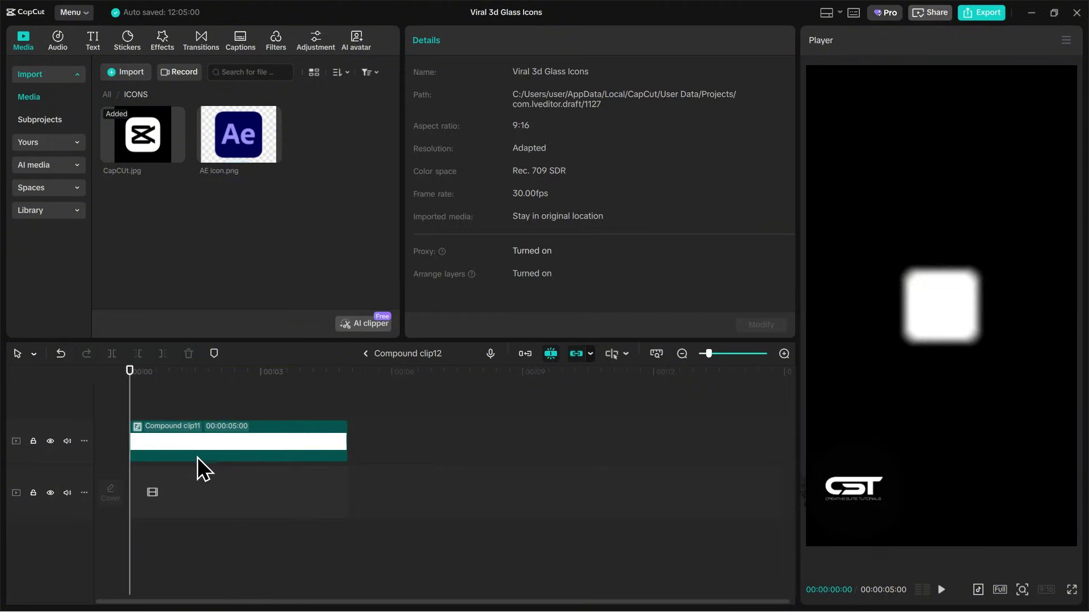
{"action": "left_click", "coordinate": [191, 437]}
{"action": "double_click", "coordinate": [203, 439]}
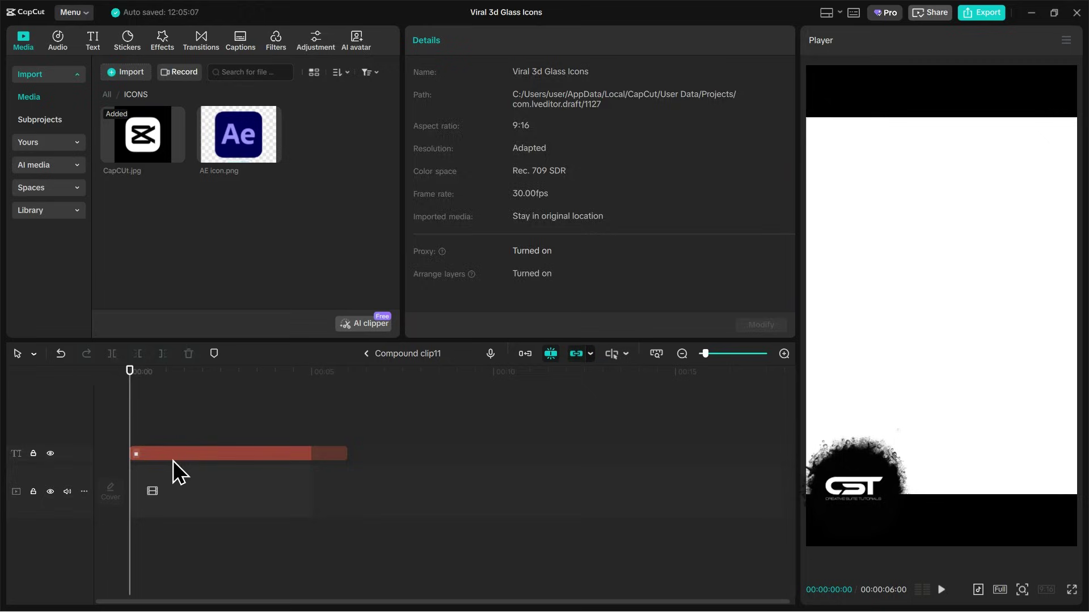
{"action": "left_click", "coordinate": [173, 460]}
{"action": "left_click", "coordinate": [535, 292]}
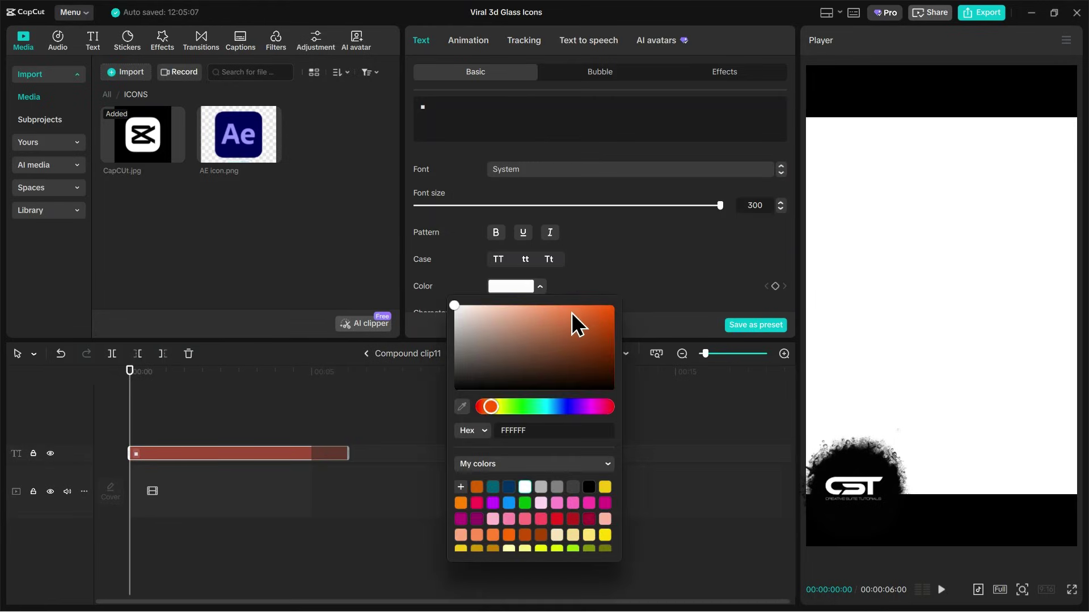
{"action": "scroll", "coordinate": [527, 498], "scroll_direction": "down", "scroll_amount": 3}
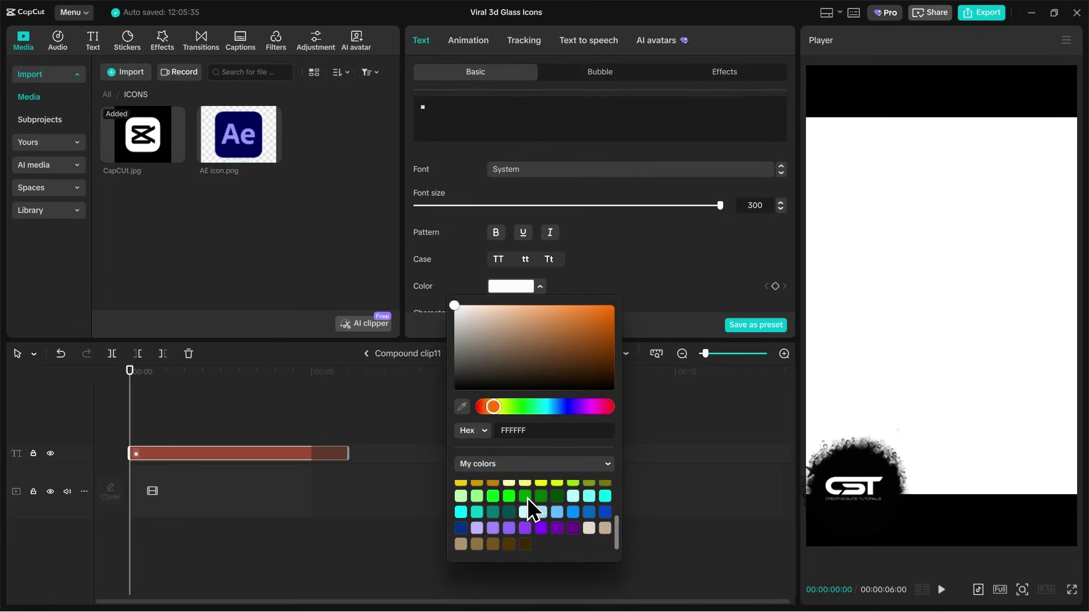
{"action": "scroll", "coordinate": [527, 498], "scroll_direction": "up", "scroll_amount": 3}
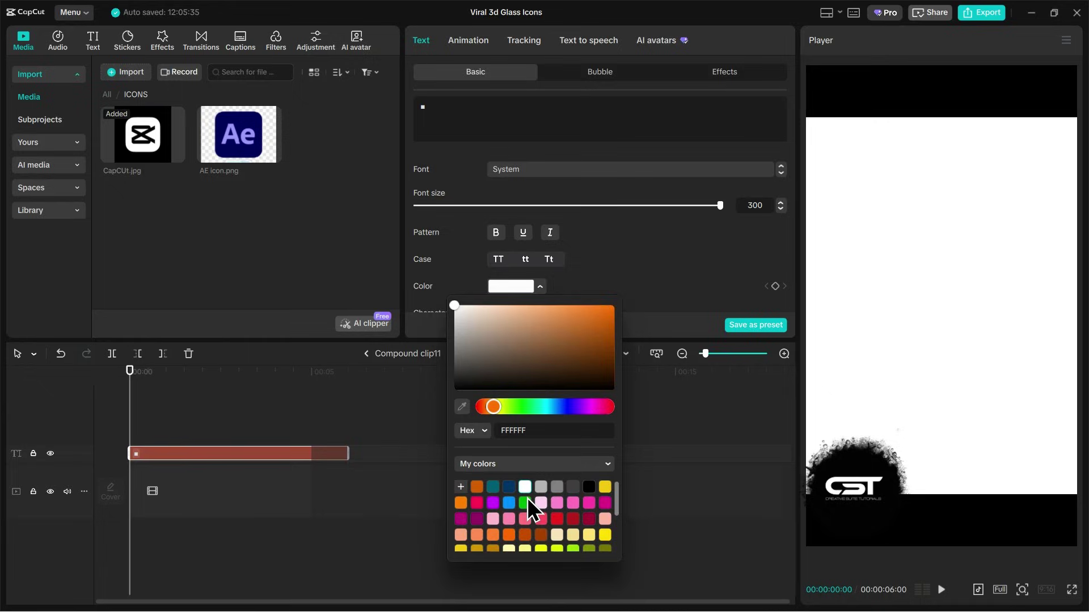
{"action": "left_click", "coordinate": [589, 487]}
{"action": "left_click", "coordinate": [366, 354]}
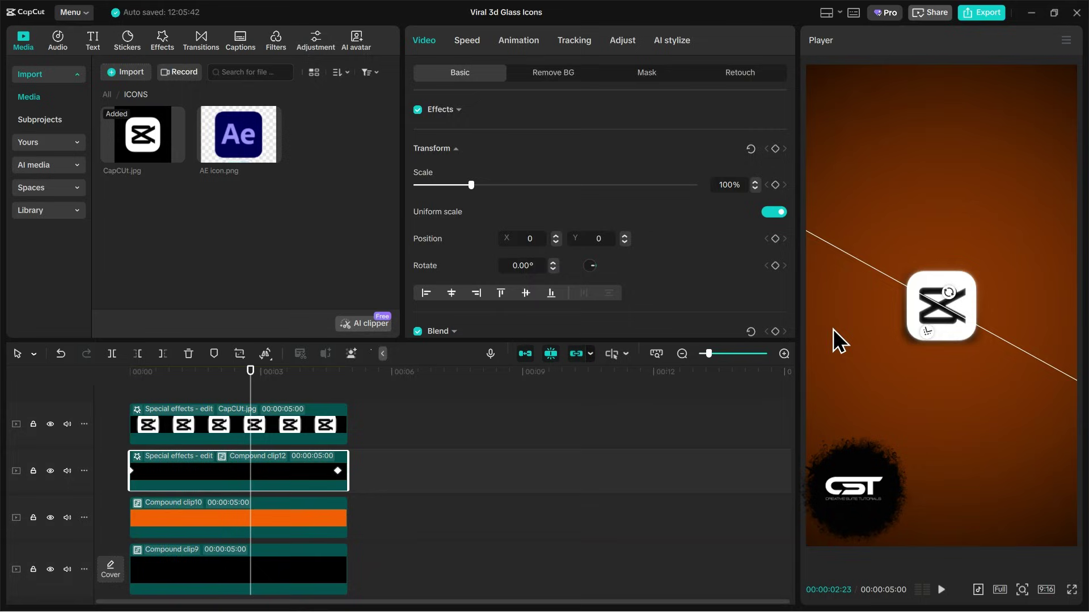
Replay the preview from near the start
{"action": "left_click", "coordinate": [322, 446]}
{"action": "left_click_drag", "start_coordinate": [280, 372], "coordinate": [156, 372]}
{"action": "key", "text": "space"}
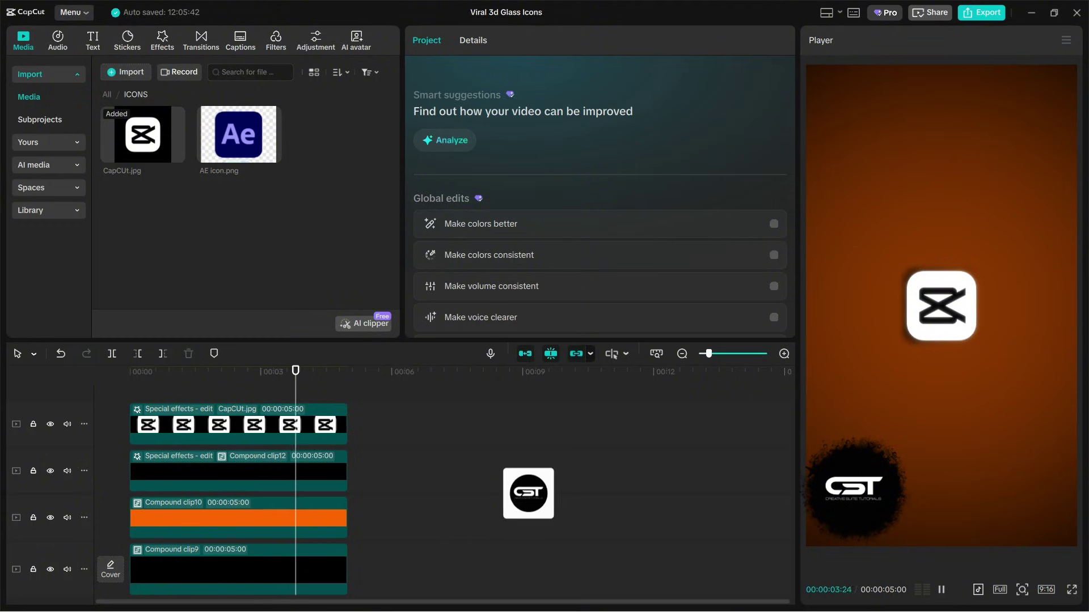
{"action": "key", "text": "space"}
Raise Compound clip12's end-keyframe mask rotation to 681.5° and replay from the start
{"action": "left_click", "coordinate": [312, 439]}
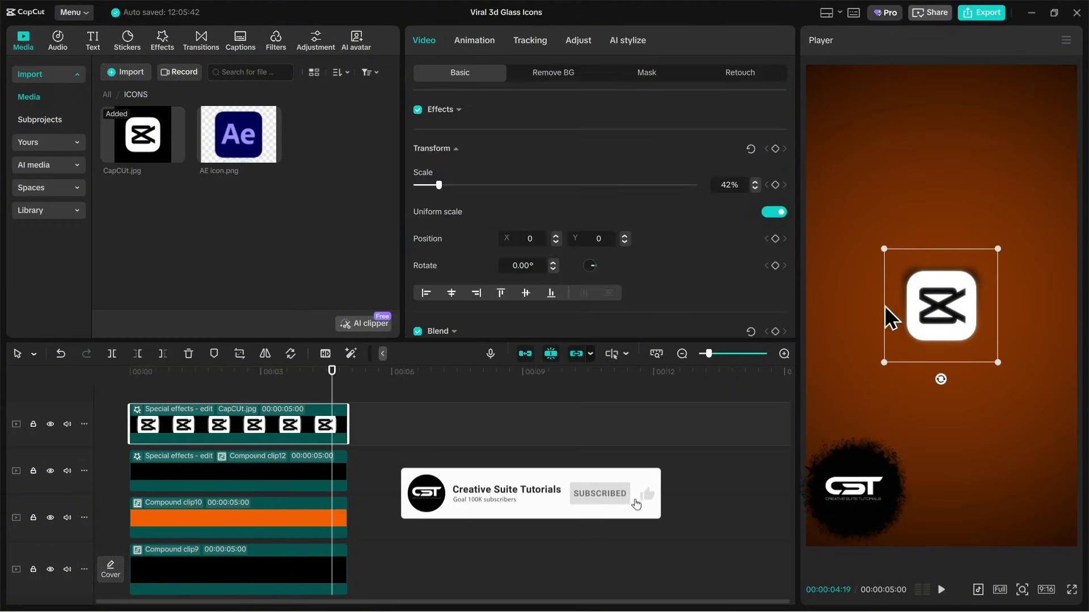
{"action": "left_click", "coordinate": [328, 475]}
{"action": "left_click", "coordinate": [337, 471]}
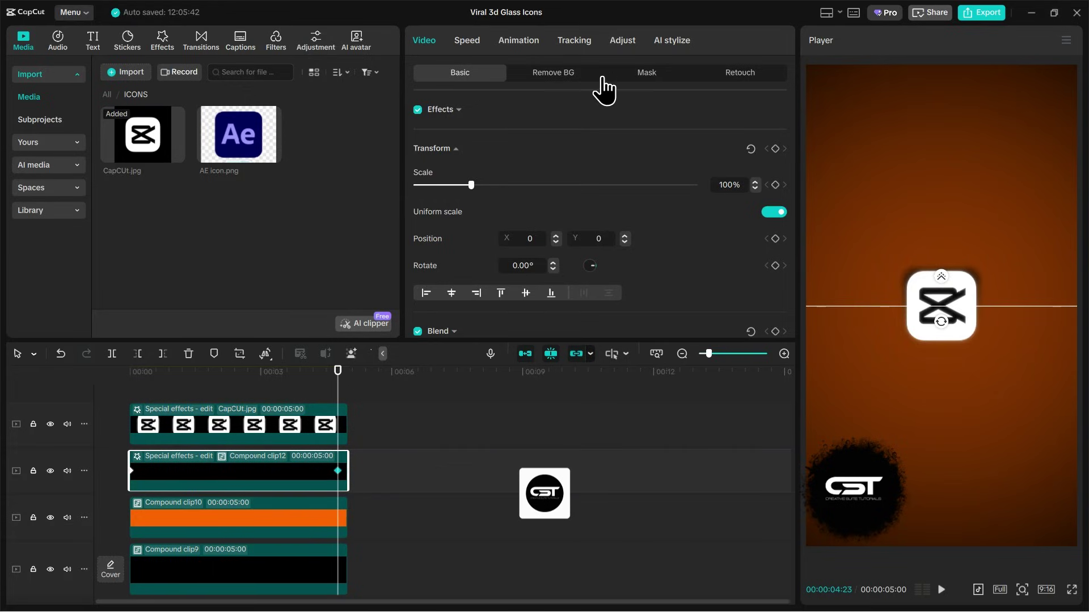
{"action": "left_click", "coordinate": [644, 75]}
{"action": "scroll", "coordinate": [665, 240], "scroll_direction": "down", "scroll_amount": 2}
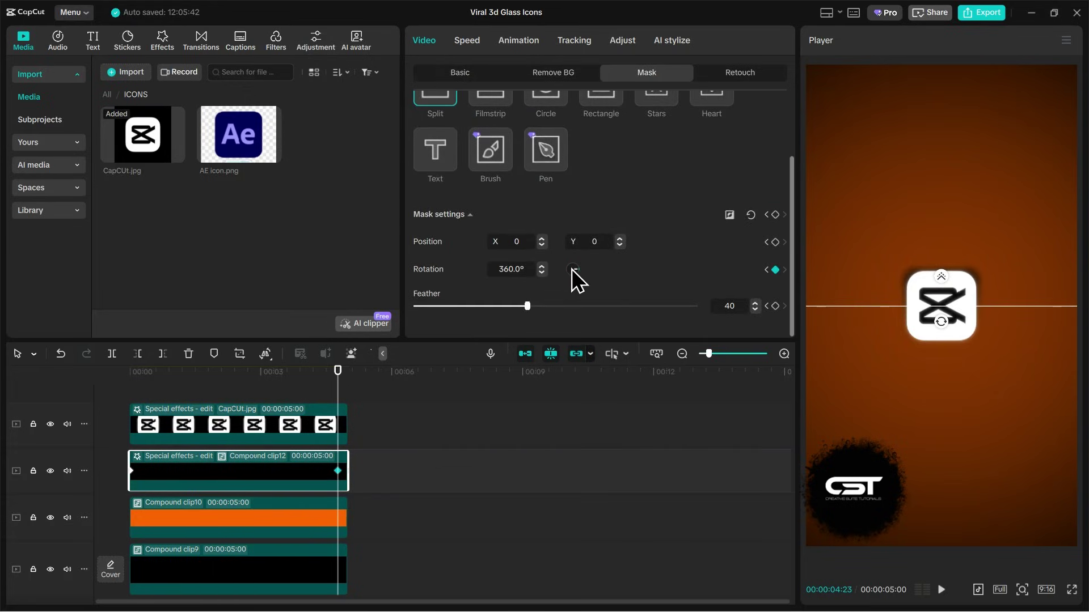
{"action": "left_click_drag", "start_coordinate": [576, 272], "coordinate": [599, 275]}
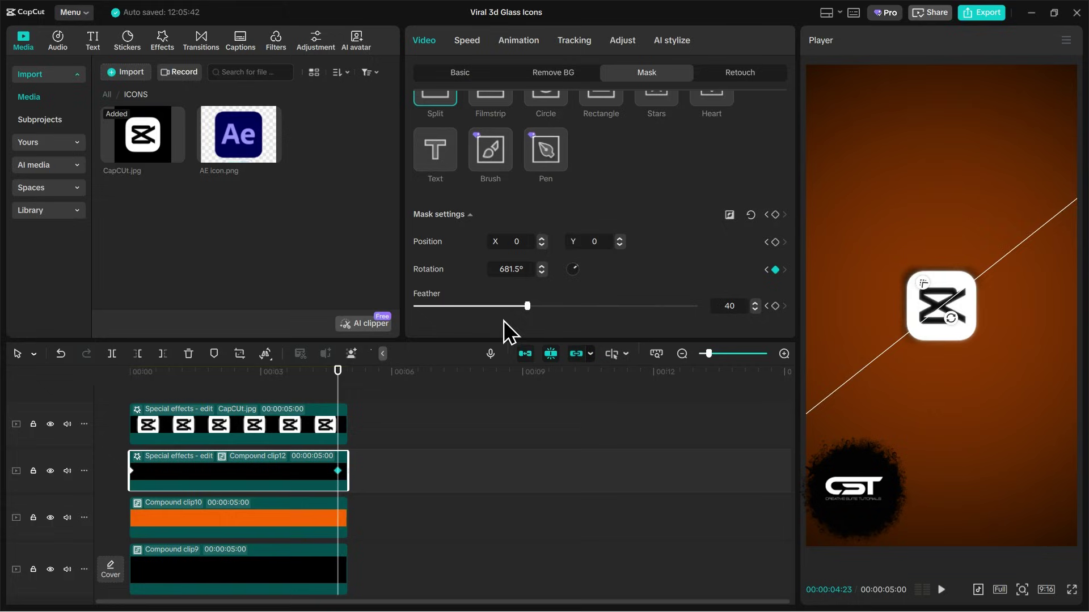
{"action": "left_click", "coordinate": [188, 392]}
{"action": "left_click", "coordinate": [117, 391]}
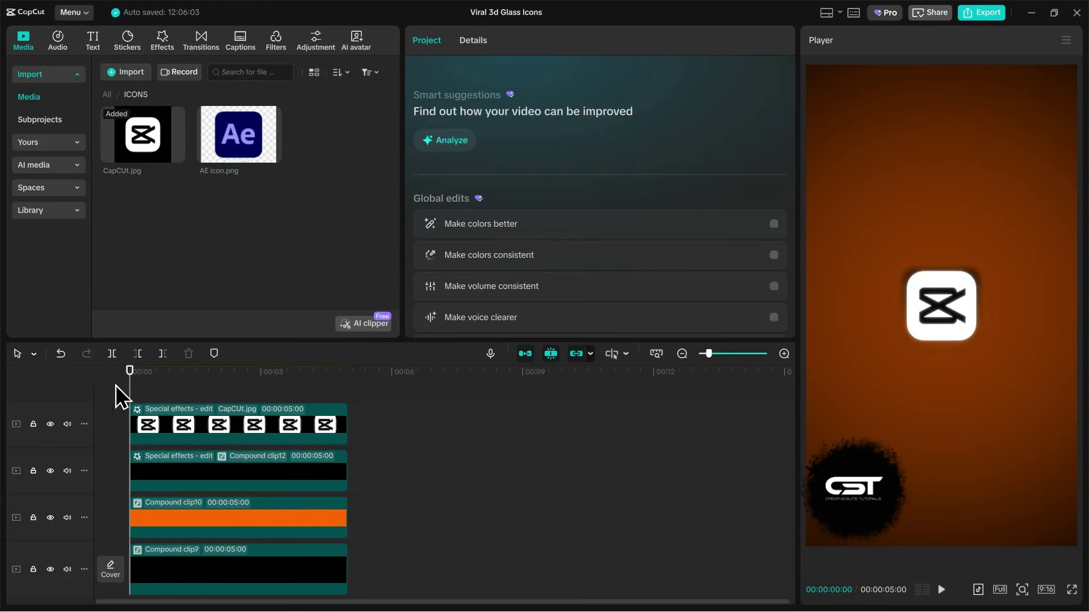
{"action": "key", "text": "space"}
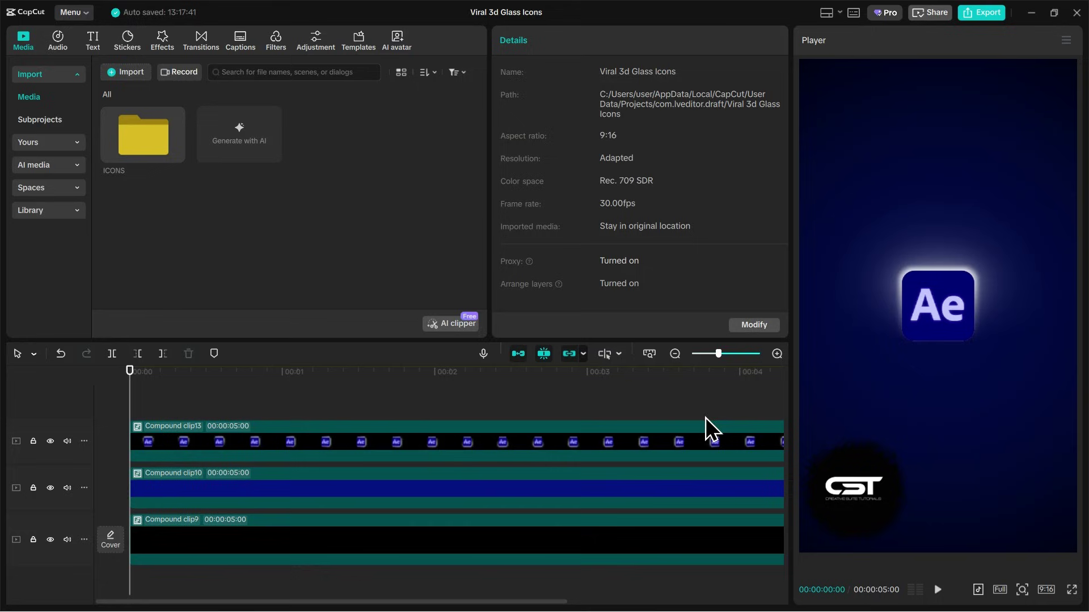
Apply the Slide Up in-animation to Compound clip13 and lengthen it to 1.4s
{"action": "left_click", "coordinate": [145, 432]}
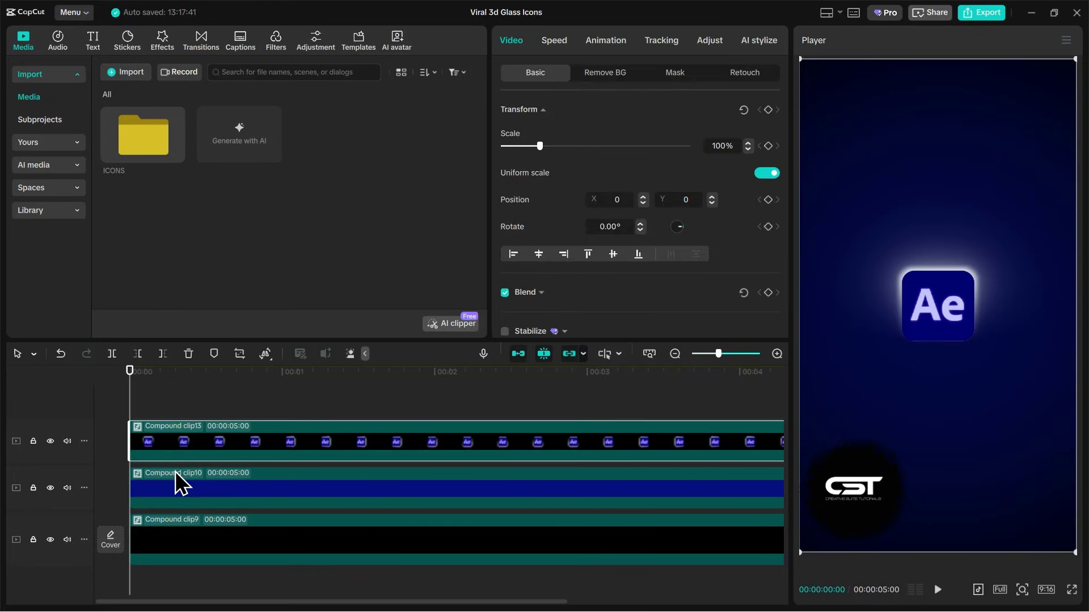
{"action": "left_click", "coordinate": [608, 39]}
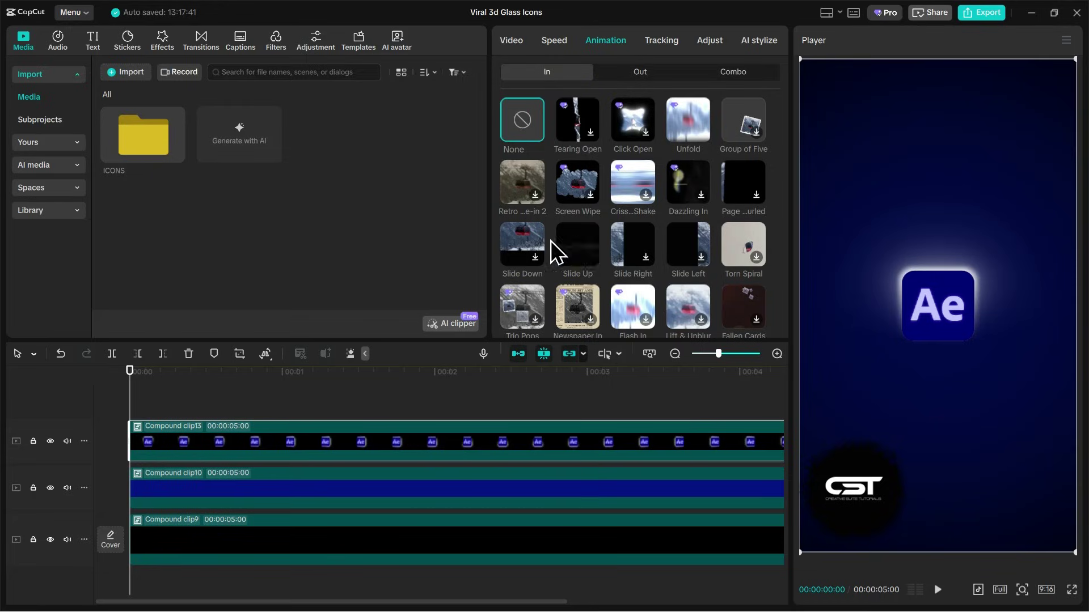
{"action": "left_click", "coordinate": [577, 247]}
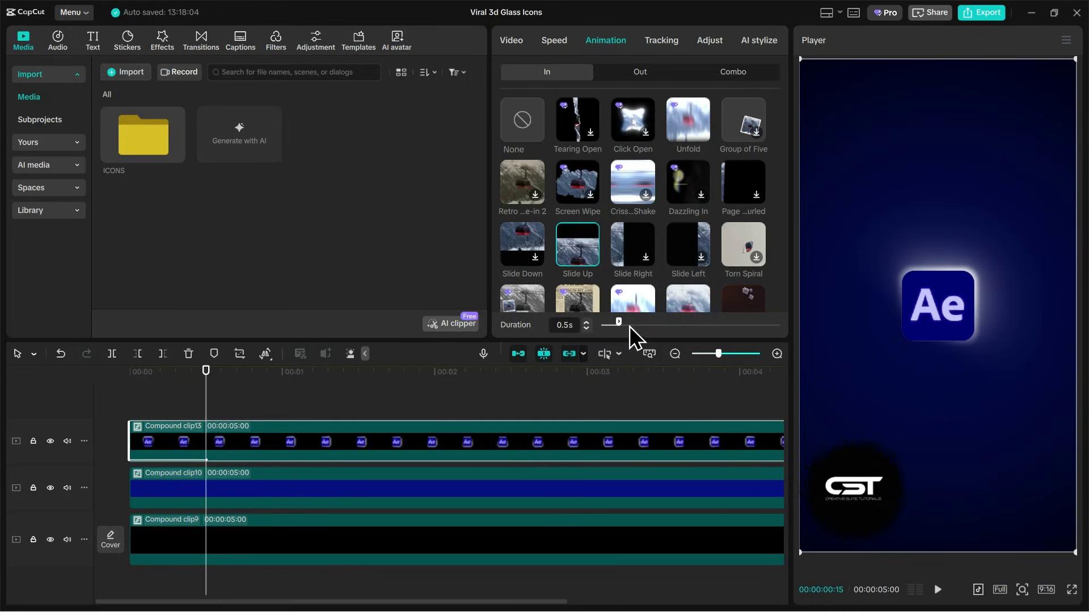
{"action": "left_click_drag", "start_coordinate": [630, 325], "coordinate": [651, 328]}
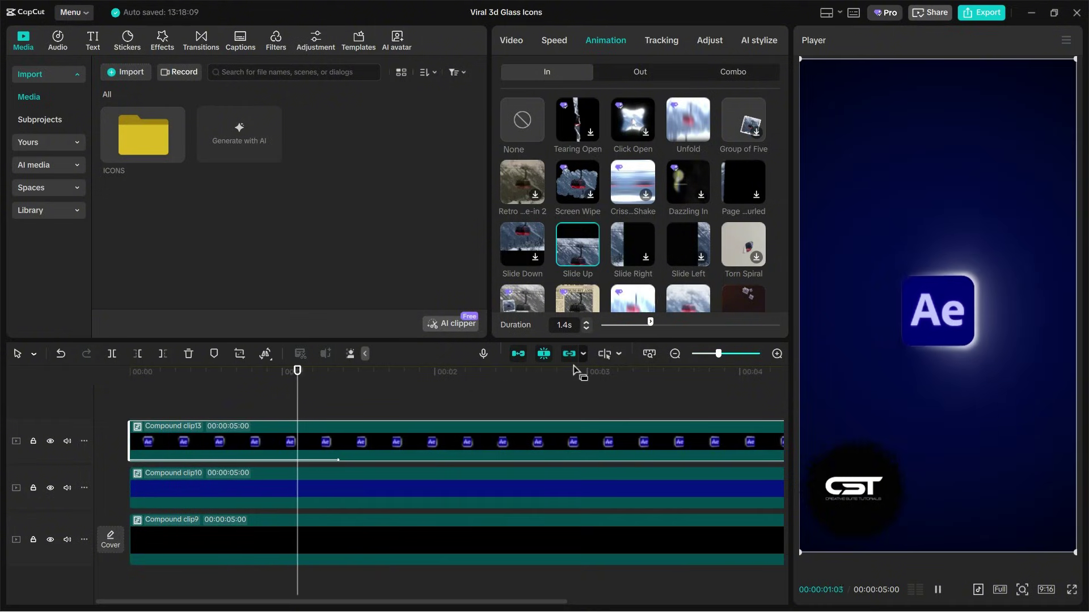
{"action": "left_click", "coordinate": [160, 402]}
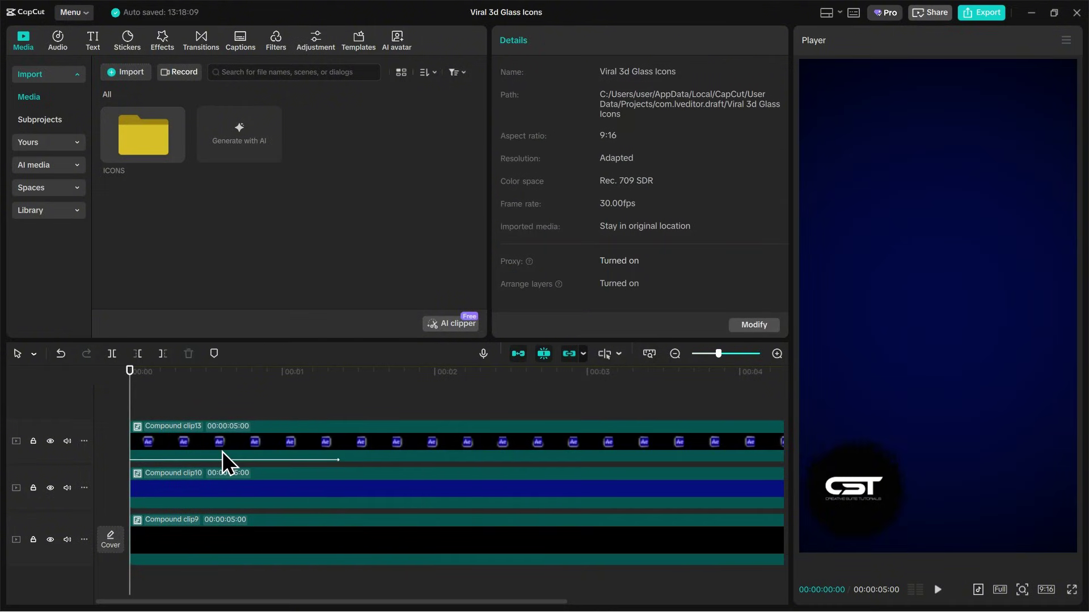
{"action": "scroll", "coordinate": [222, 451], "scroll_direction": "down", "scroll_amount": 2}
{"action": "key", "text": "space"}
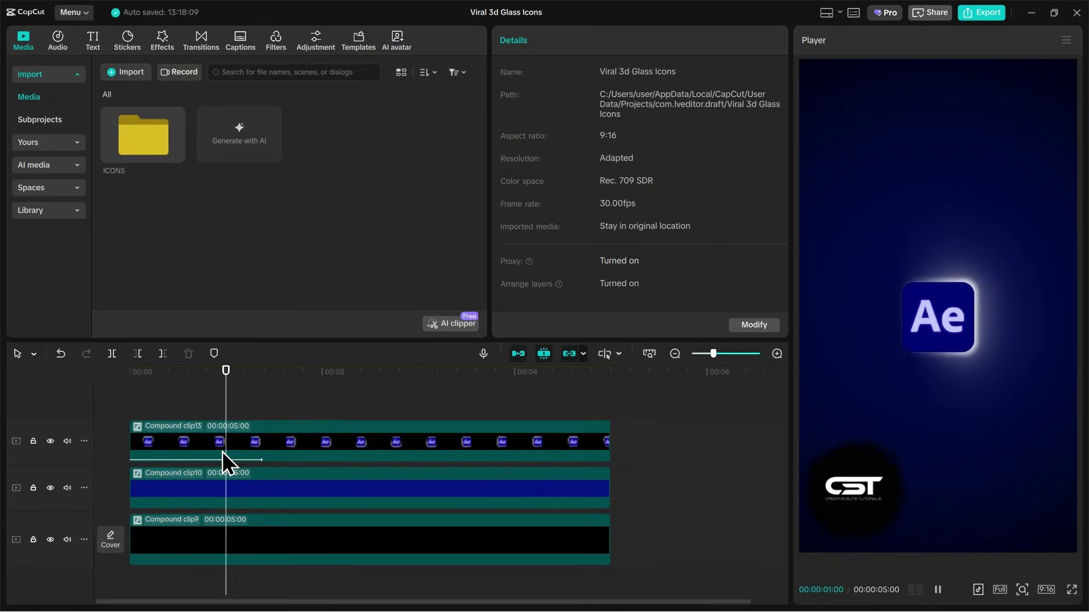